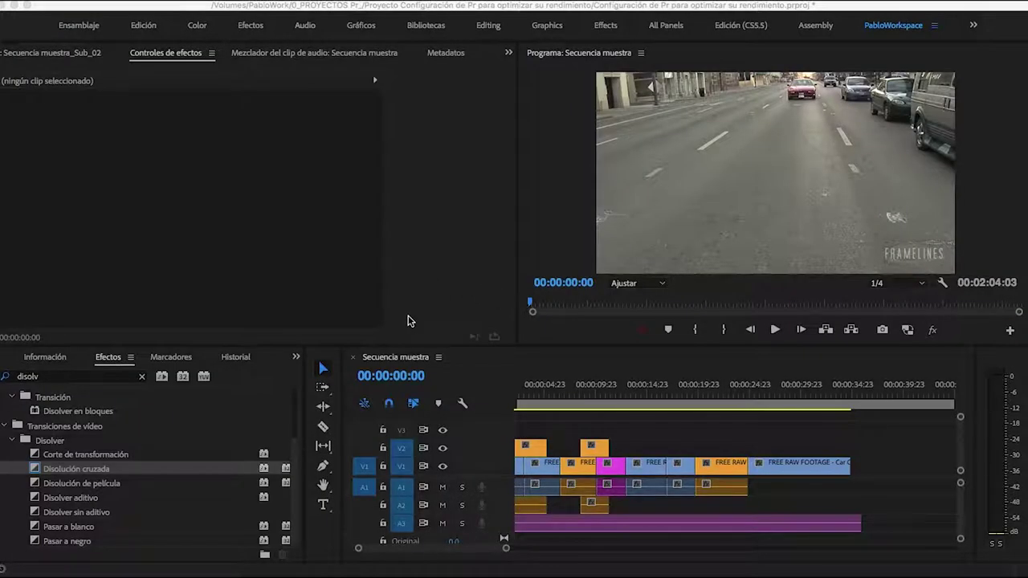
From the Project panel, add a new 1920×1080, 23,976 fps adjustment layer called Capa de ajuste.
key("shift+1")
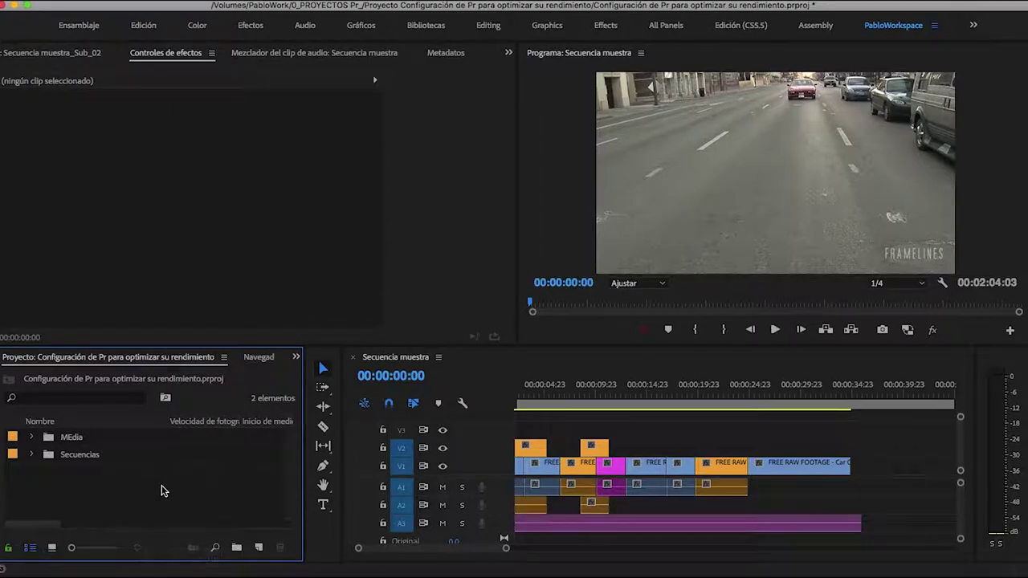
right_click(148, 493)
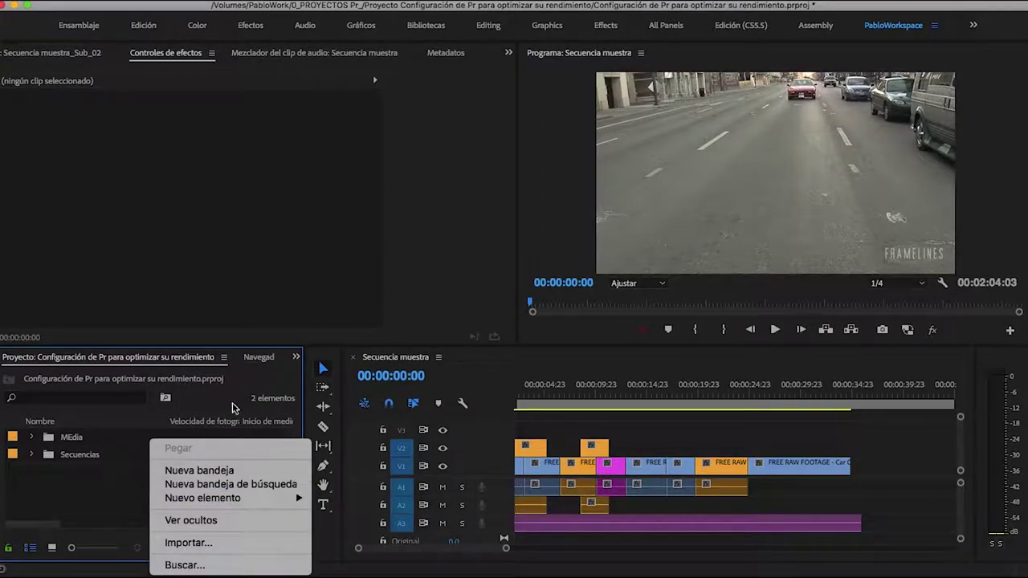
mouse_move(275, 498)
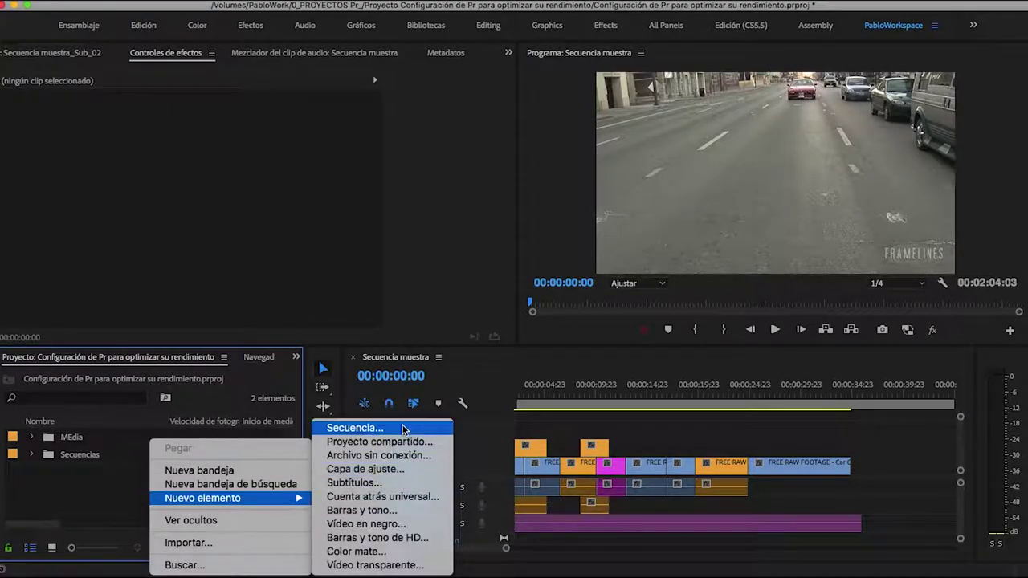
left_click(40, 496)
left_click(259, 547)
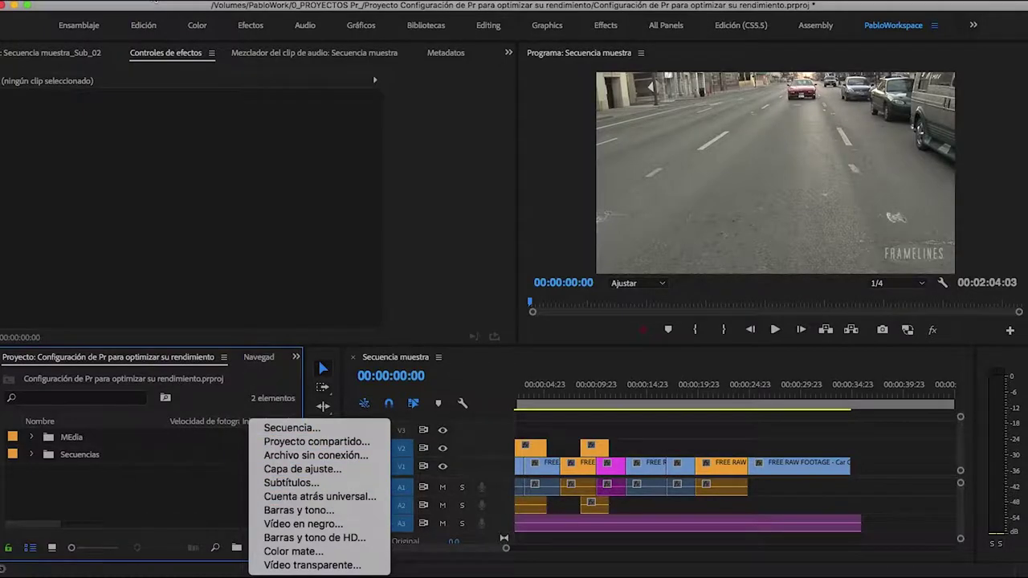
left_click(133, 0)
mouse_move(172, 8)
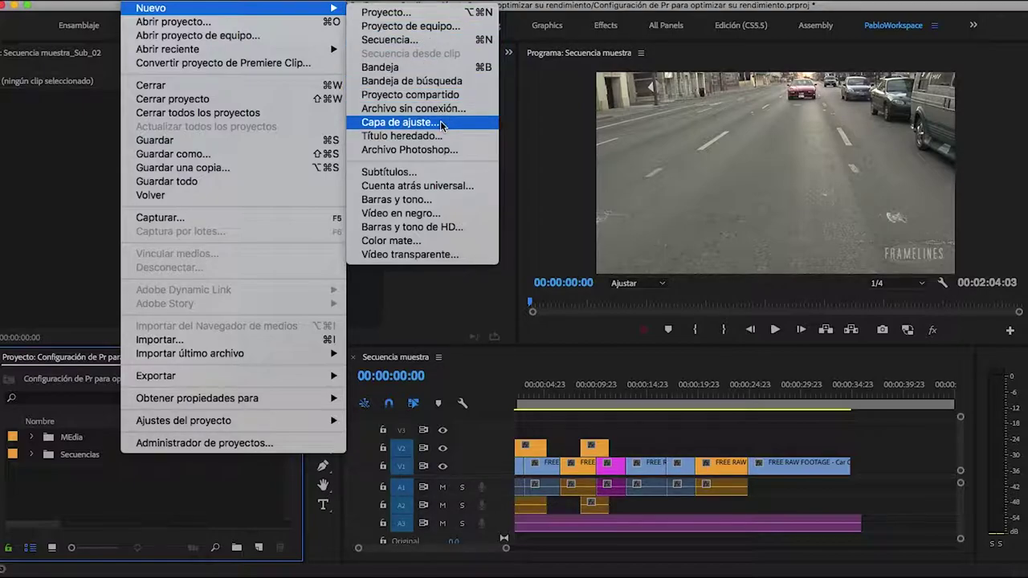
left_click(137, 501)
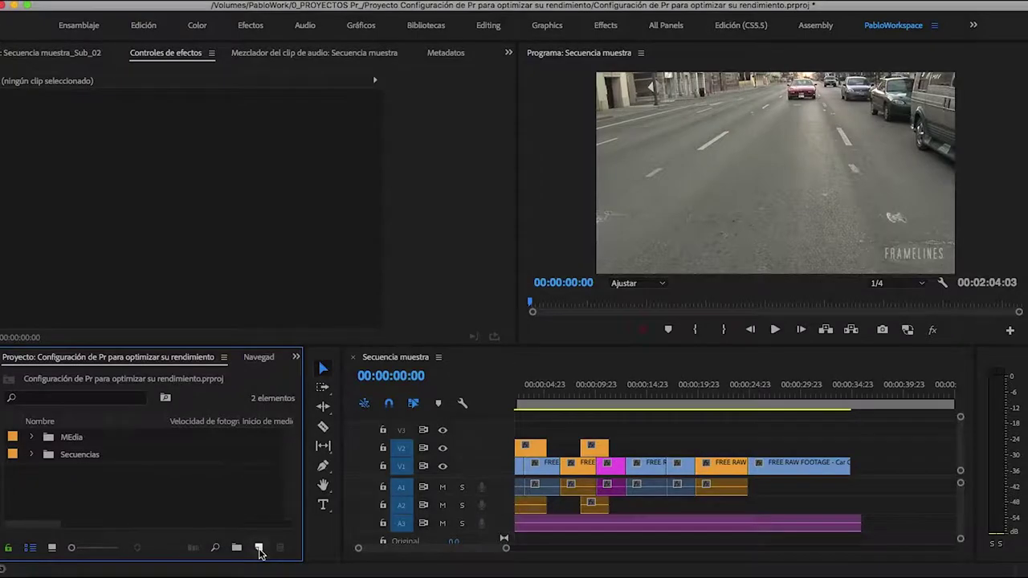
left_click(259, 548)
left_click(320, 470)
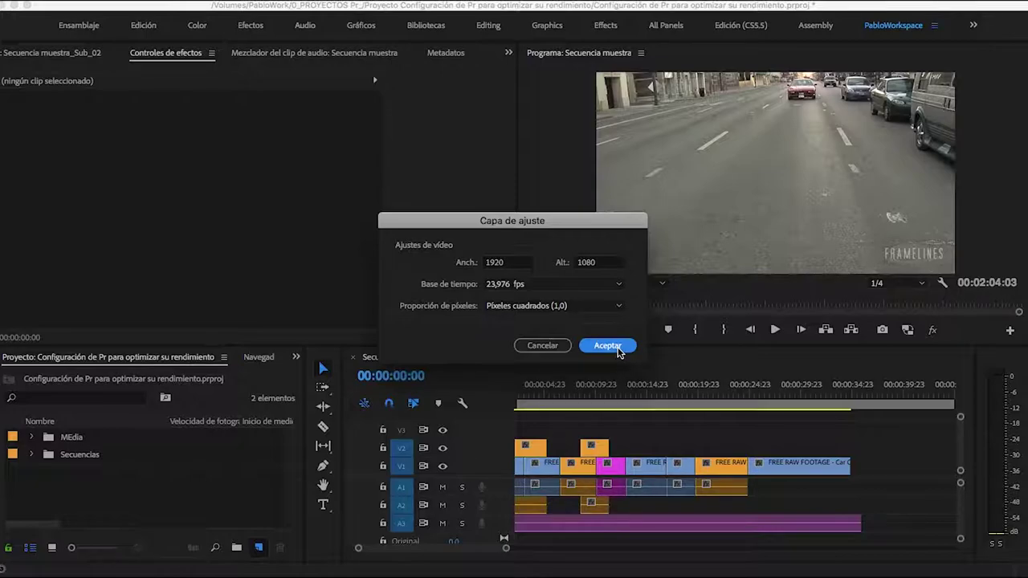
left_click(608, 346)
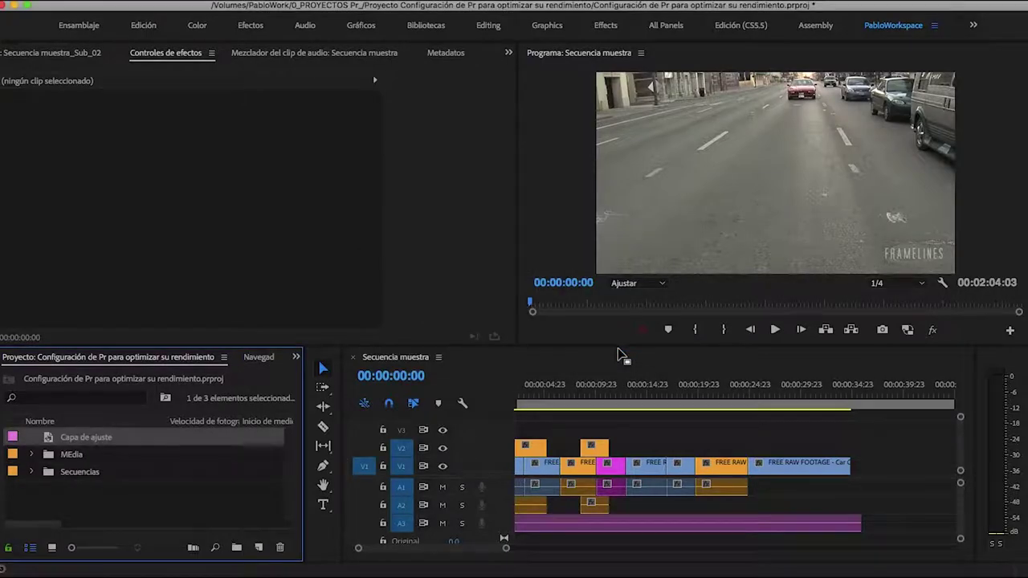
Rename the layer Capa 1, drop it on V3 and trim it to cover the opening clips.
right_click(102, 447)
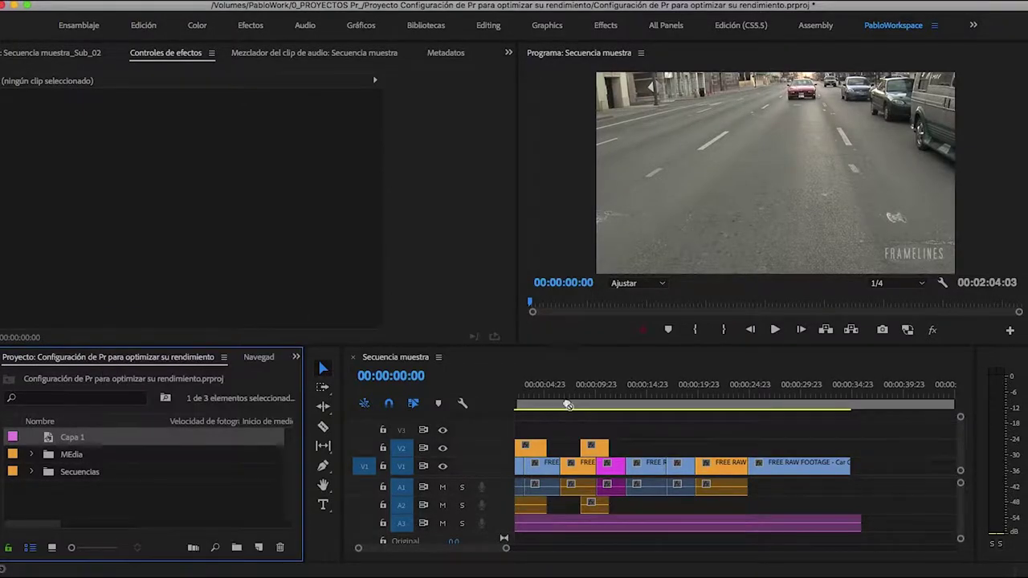
left_click_drag(568, 406, 606, 435)
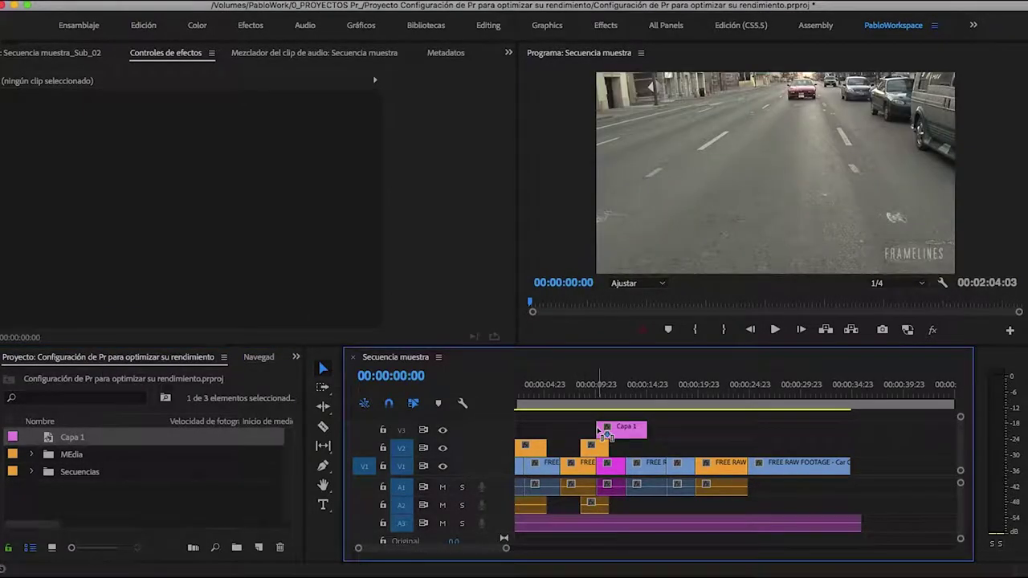
key("backslash")
left_click_drag(540, 431, 426, 424)
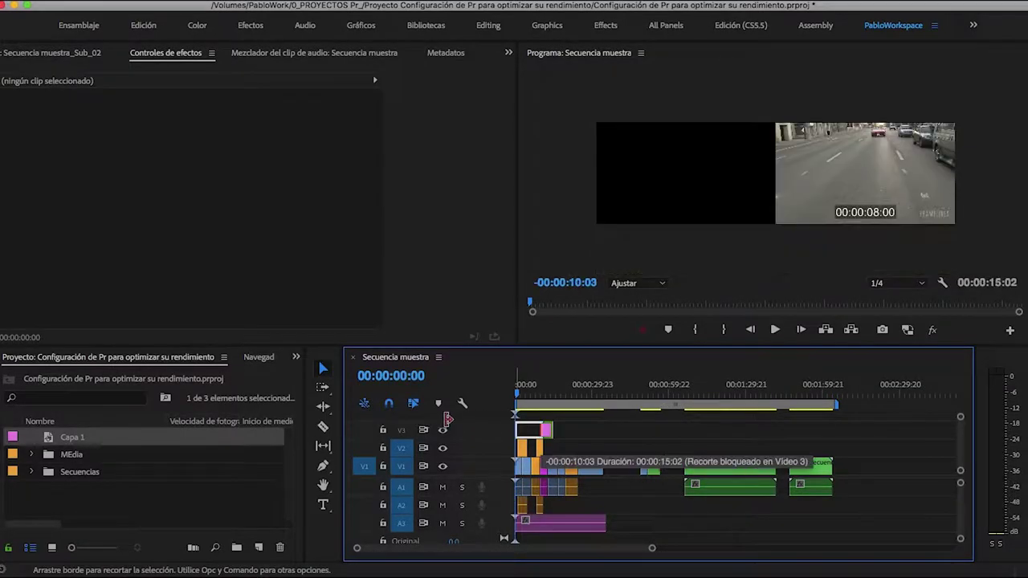
left_click_drag(426, 423, 605, 426)
key("backslash")
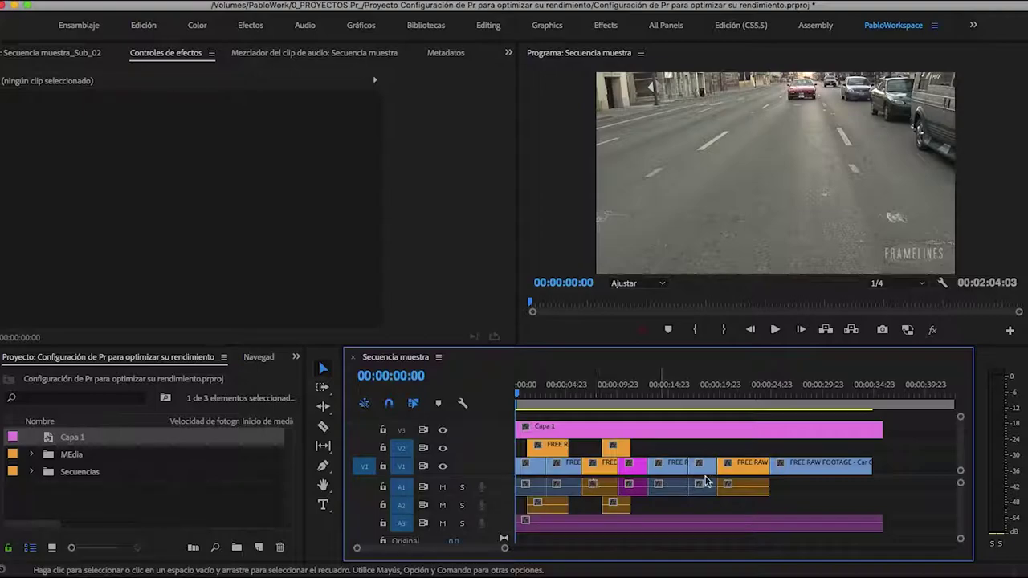
left_click_drag(878, 426, 872, 426)
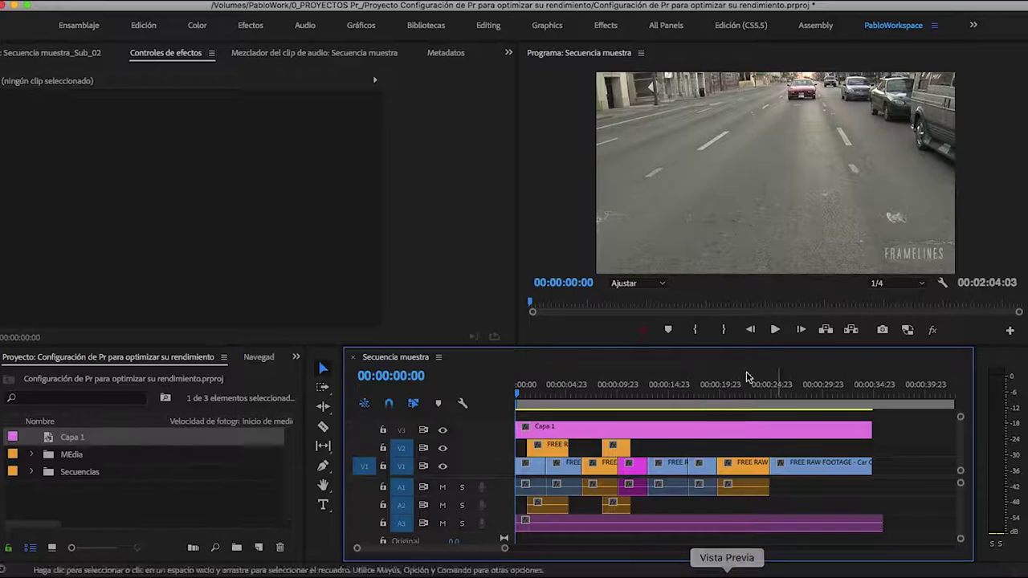
left_click_drag(863, 428, 647, 429)
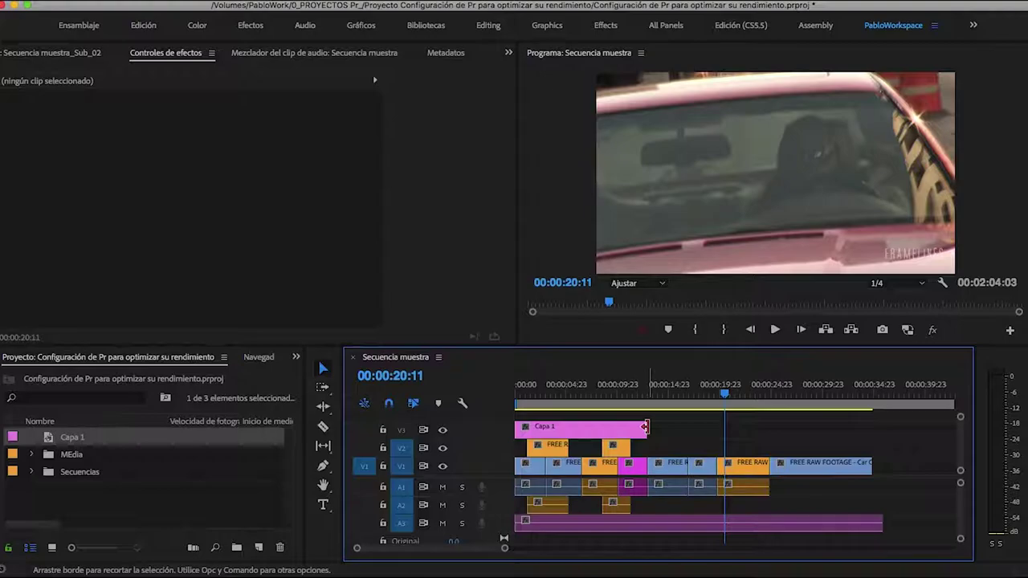
left_click_drag(646, 427, 867, 419)
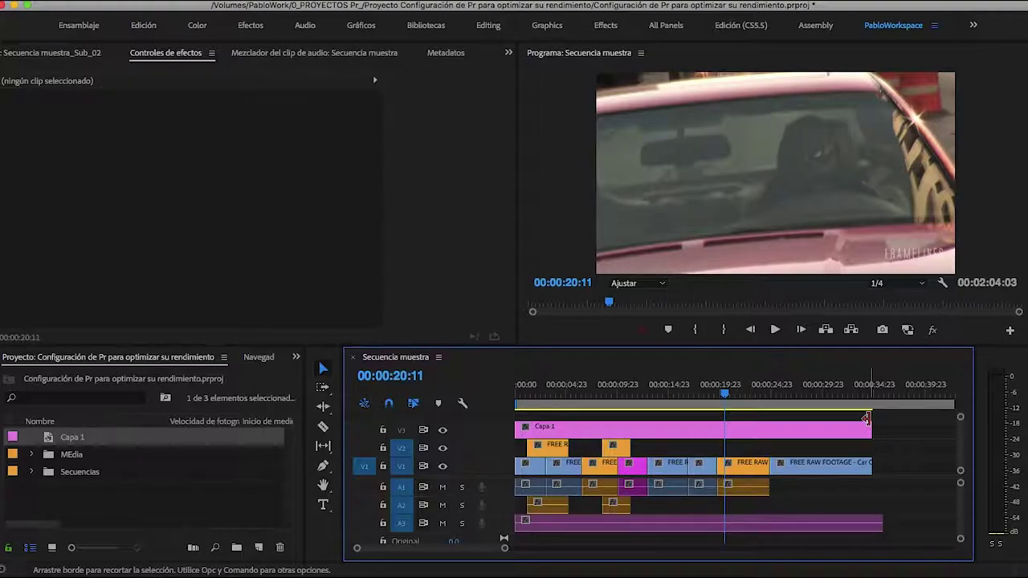
In the Color workspace, apply the Blanco y negro effect to Capa 1.
left_click(195, 27)
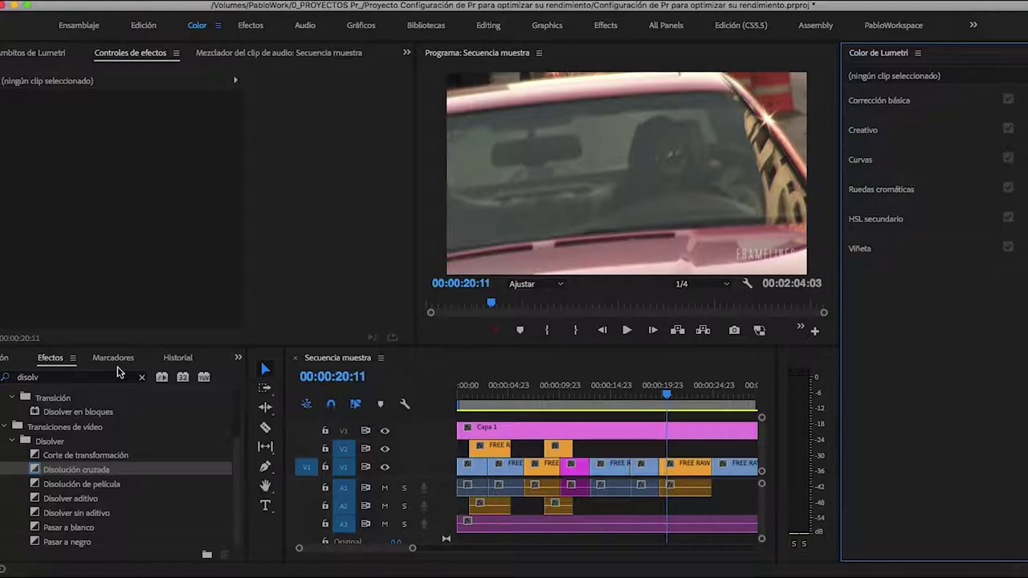
left_click(675, 430)
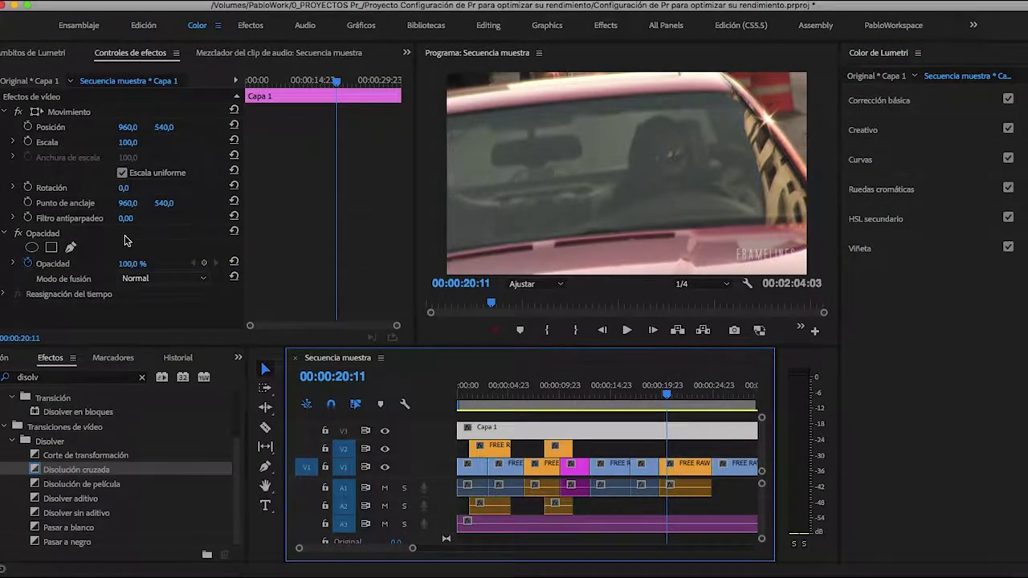
left_click(5, 427)
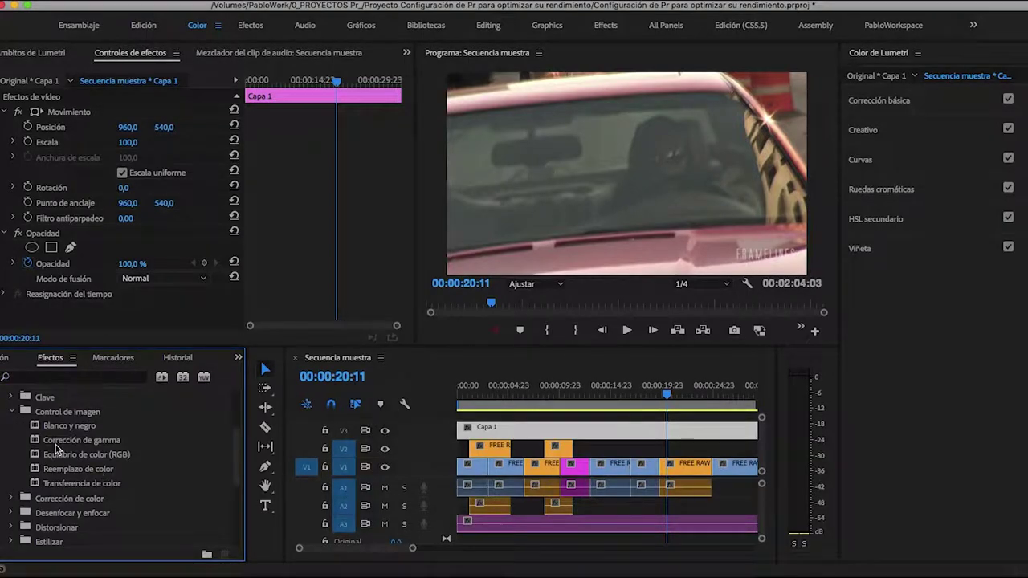
left_click_drag(40, 426, 595, 430)
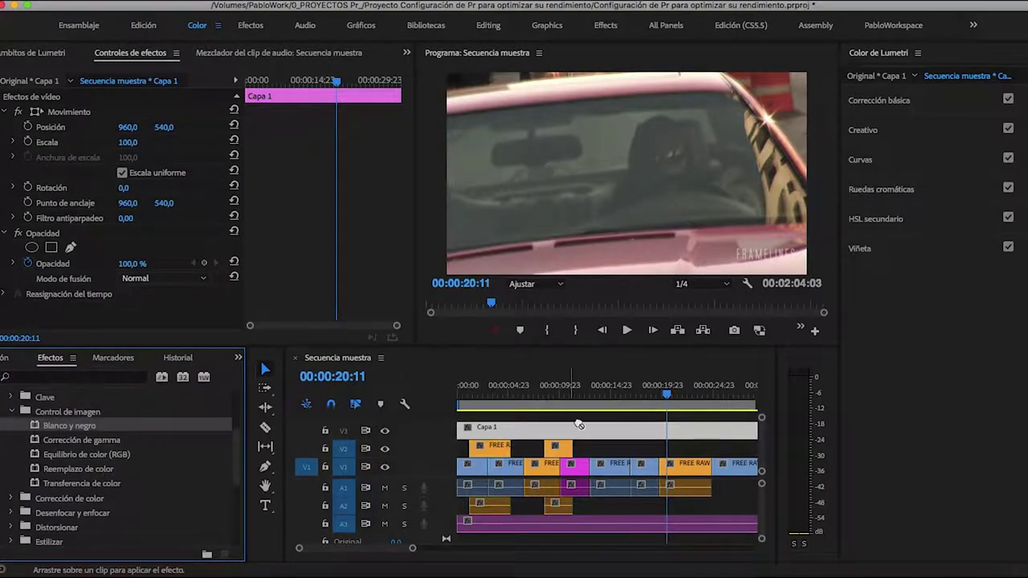
mouse_move(666, 395)
left_mouse_down()
mouse_move(552, 384)
mouse_move(477, 390)
mouse_move(530, 384)
left_mouse_up()
key("minus")
key("minus")
Adjust Capa 1's end point and play back to preview the black-and-white range.
left_click_drag(539, 430, 528, 431)
left_click_drag(527, 394, 526, 399)
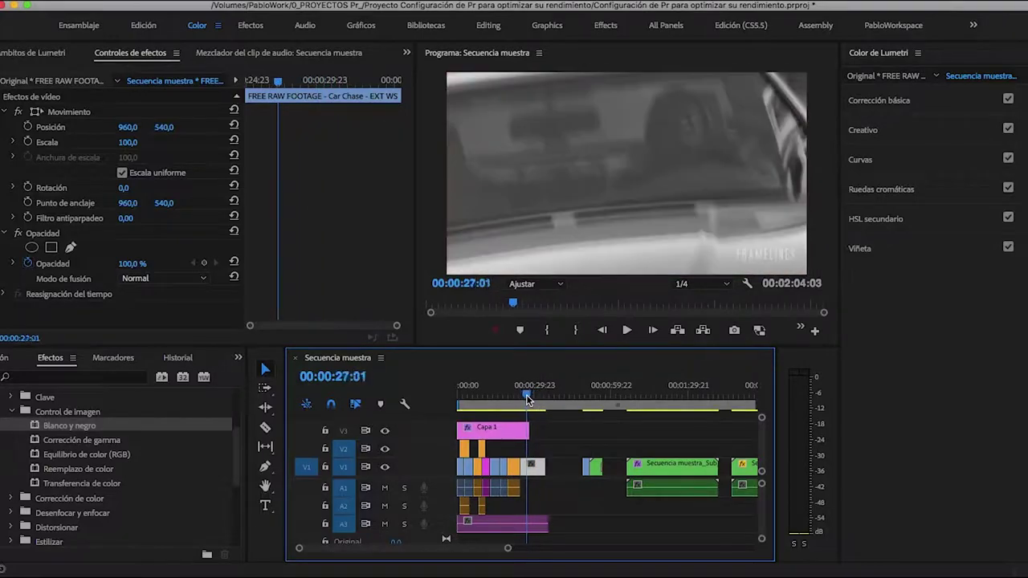
key("space")
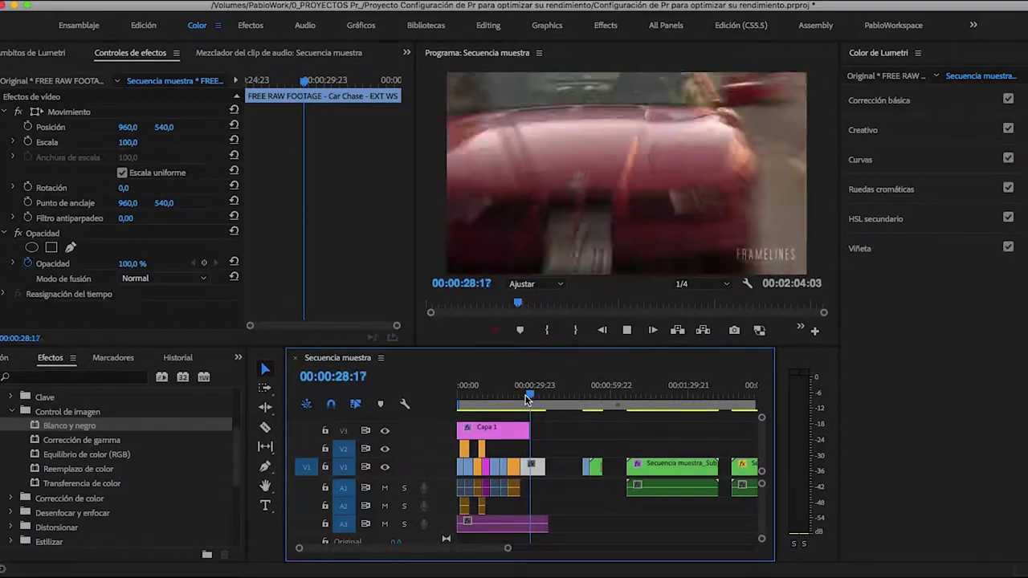
key("space")
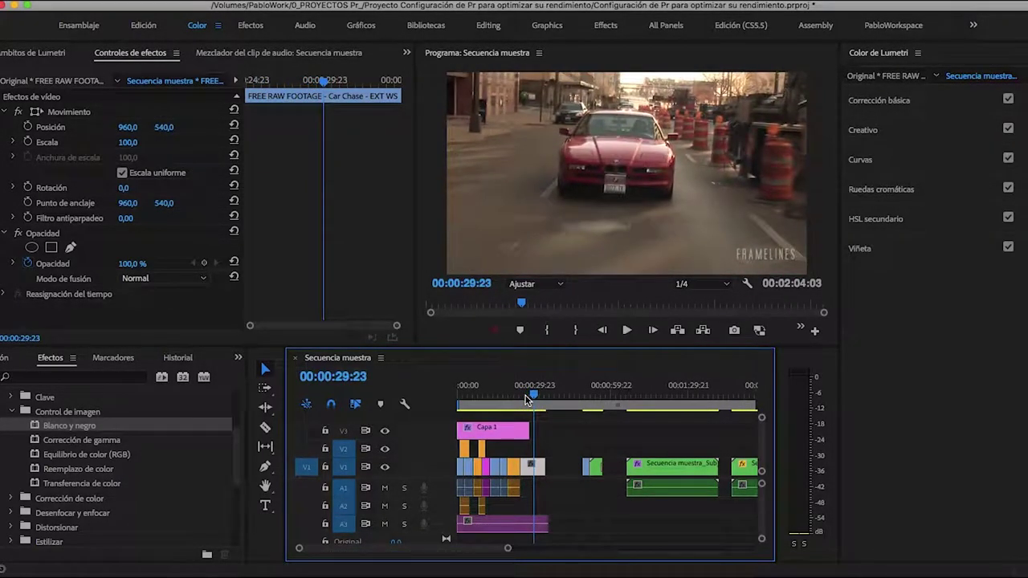
left_click_drag(529, 430, 540, 428)
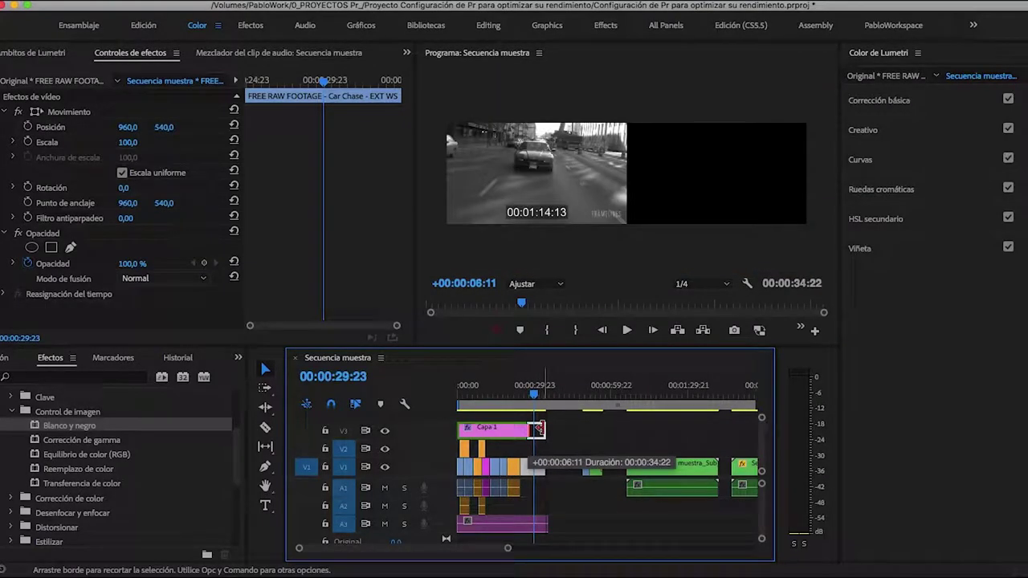
Delete the Blanco y negro effect from Capa 1 and collapse the Motion and Opacity groups.
left_click(514, 428)
left_click(48, 310)
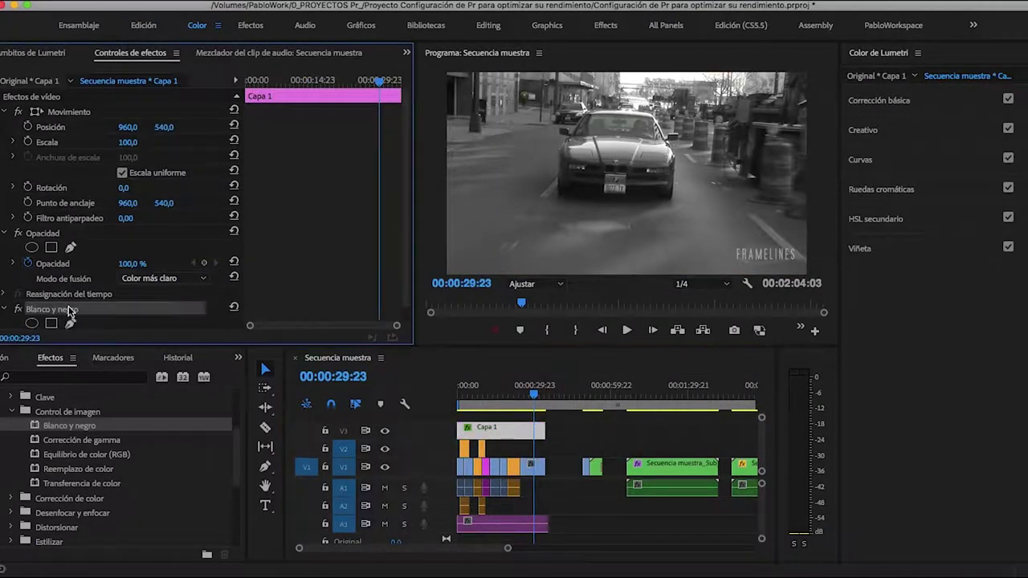
key("Delete")
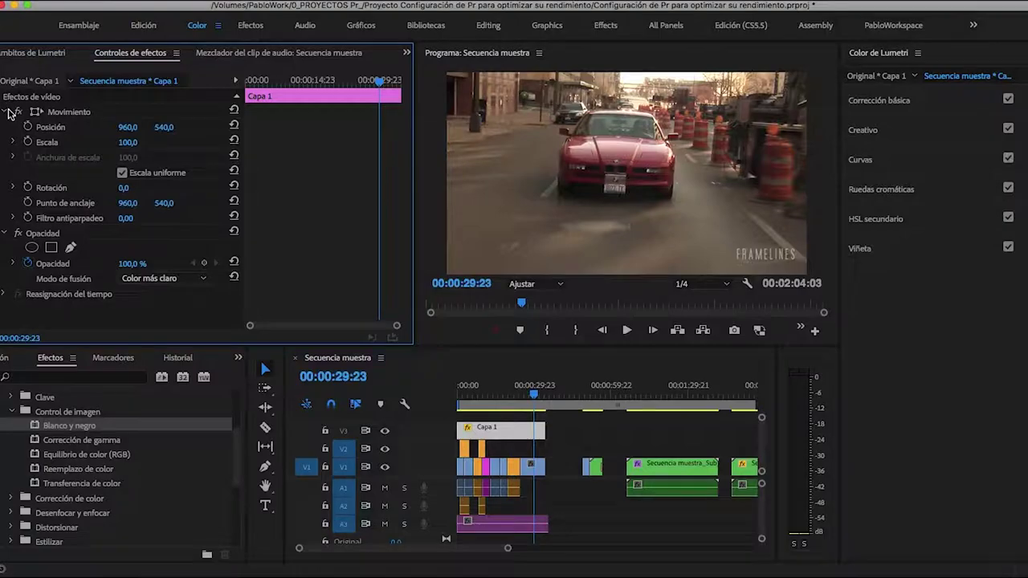
left_click(6, 111)
left_click(6, 127)
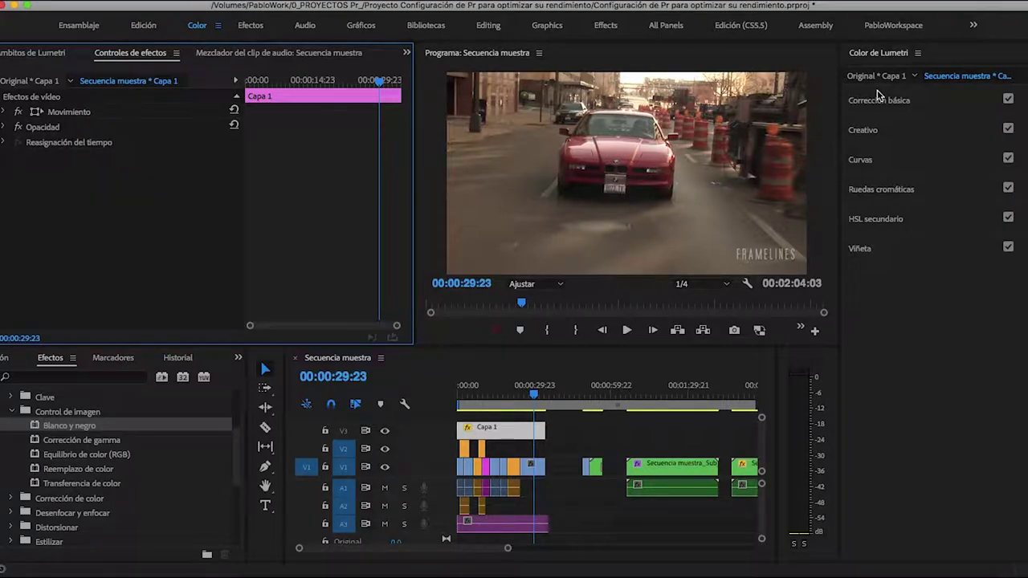
Apply the CineSpace2383sRGB6bit Creativo look at intensity 160 to Capa 1, preview it, then hide V3.
left_click(879, 130)
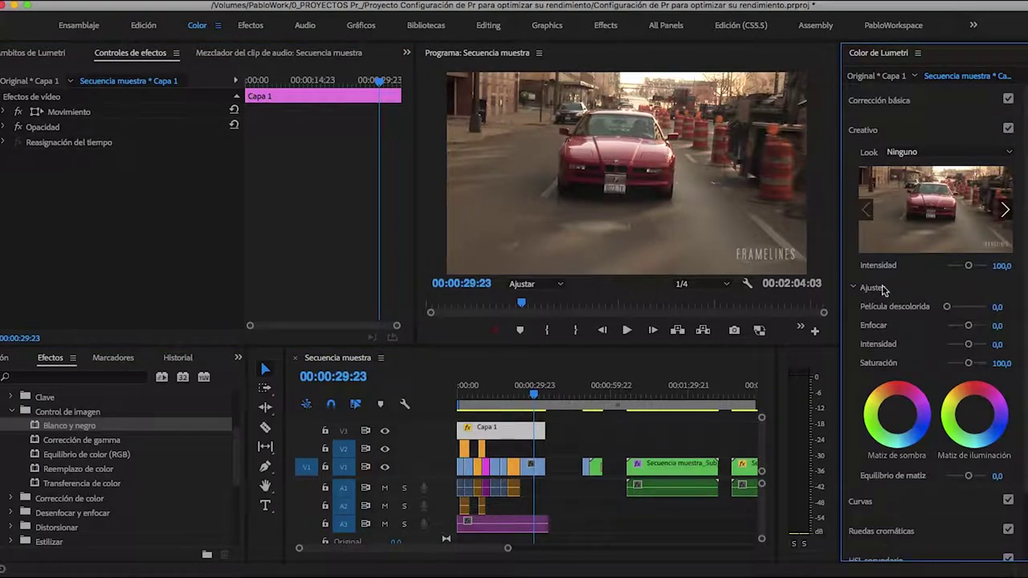
left_click(1007, 206)
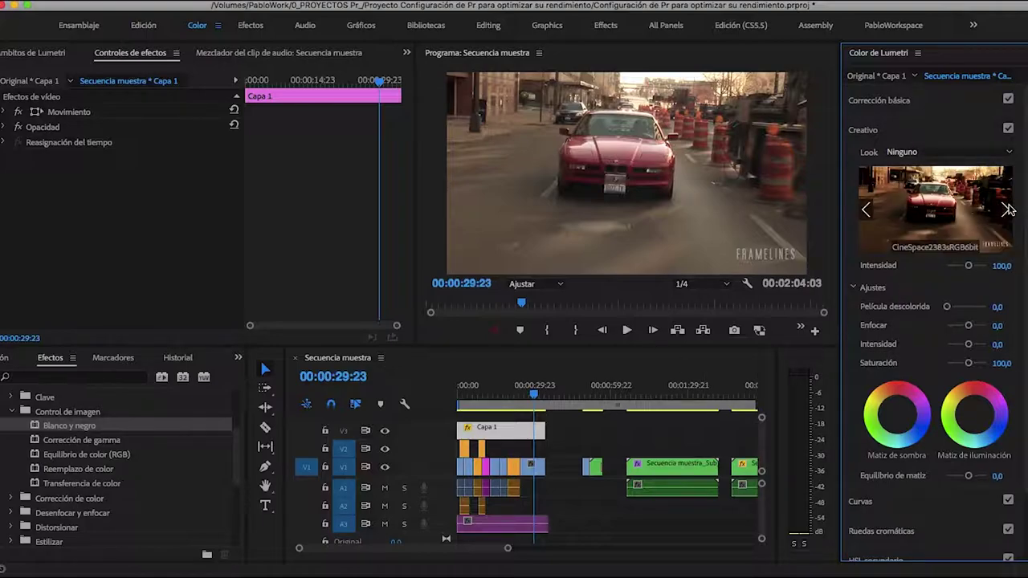
left_click(959, 212)
left_click_drag(970, 265, 981, 265)
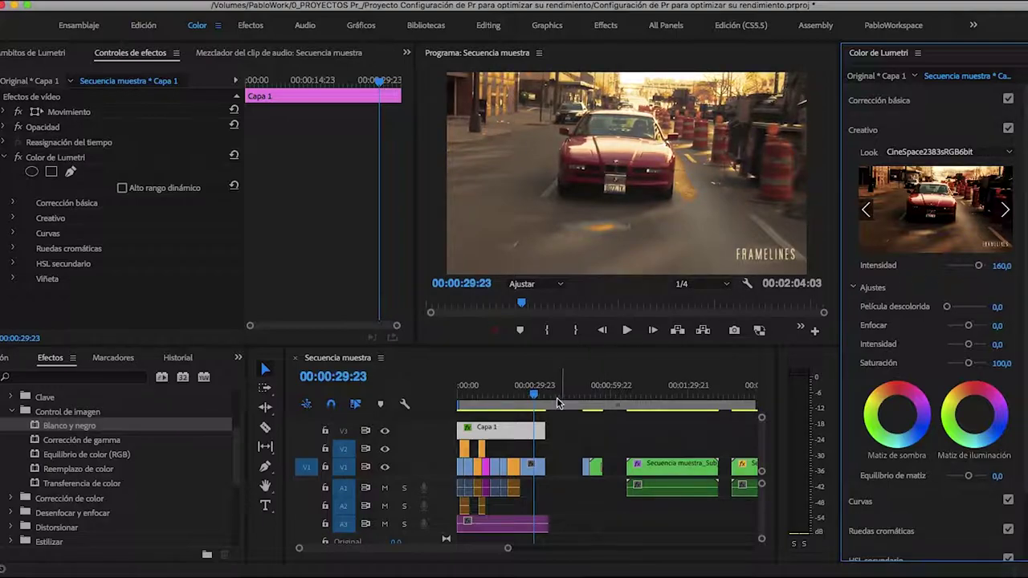
left_click_drag(534, 385, 468, 381)
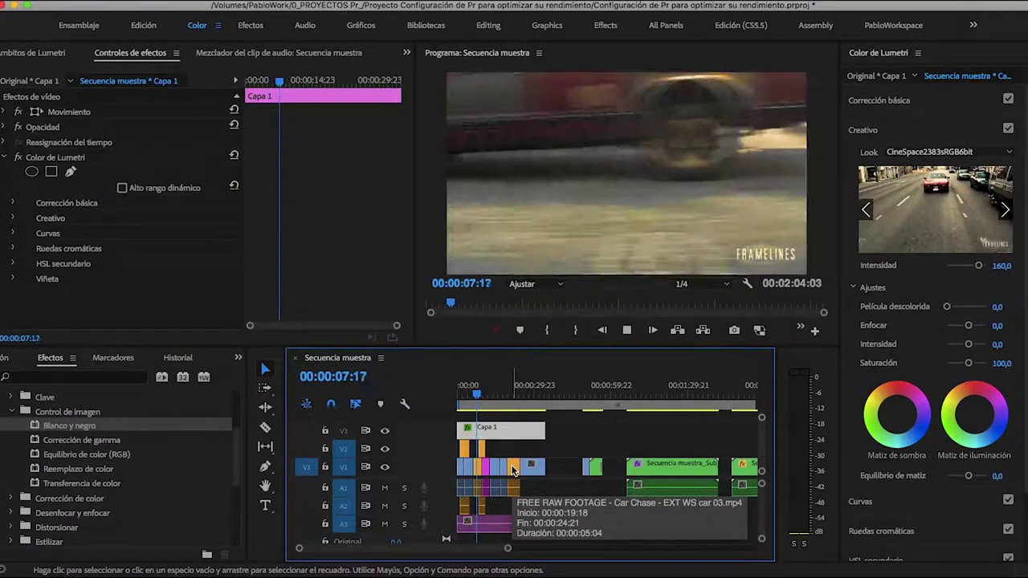
key("space")
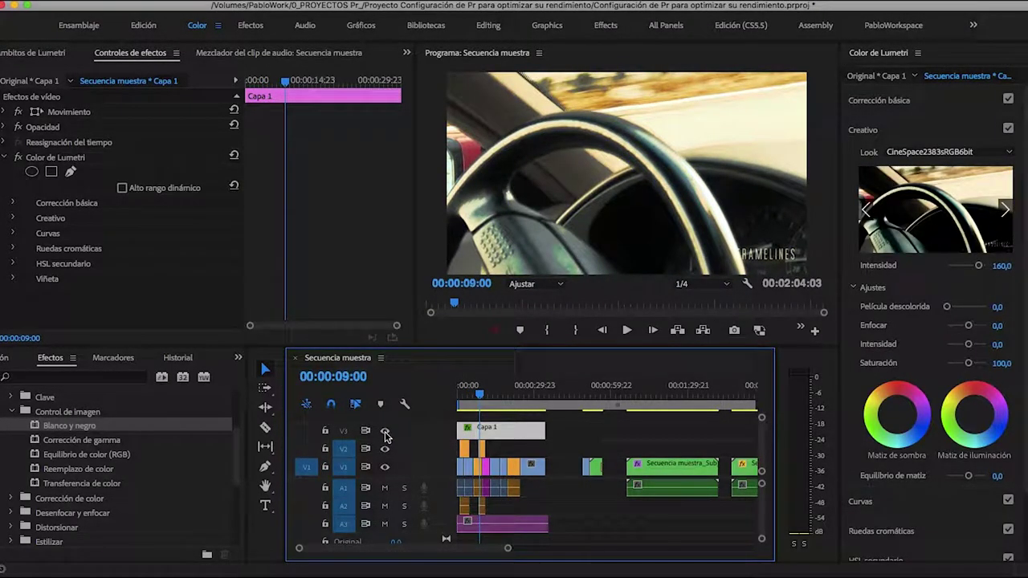
left_click(385, 431)
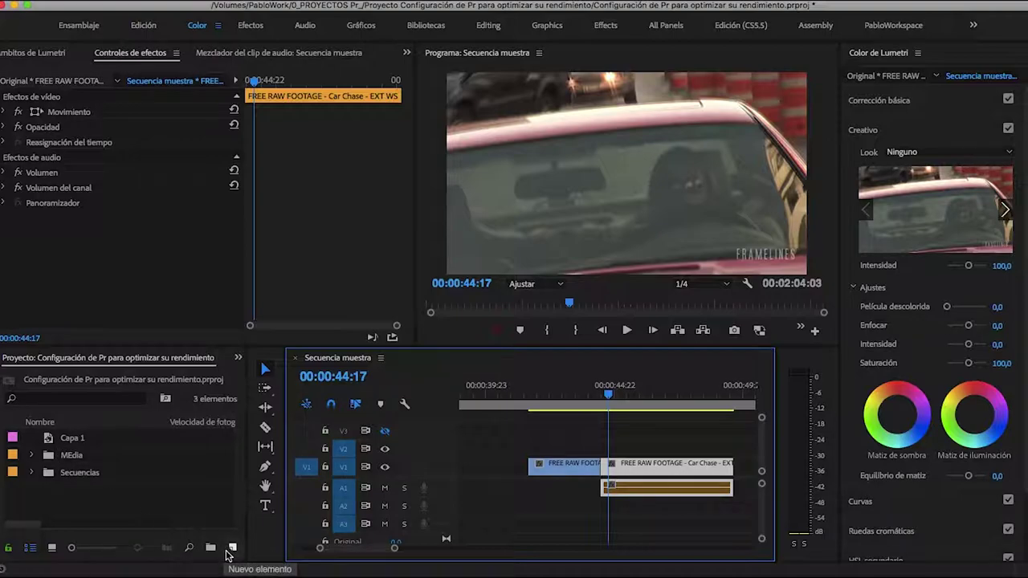
Create another adjustment layer and rename it 'Elemento de transición'.
left_click(234, 550)
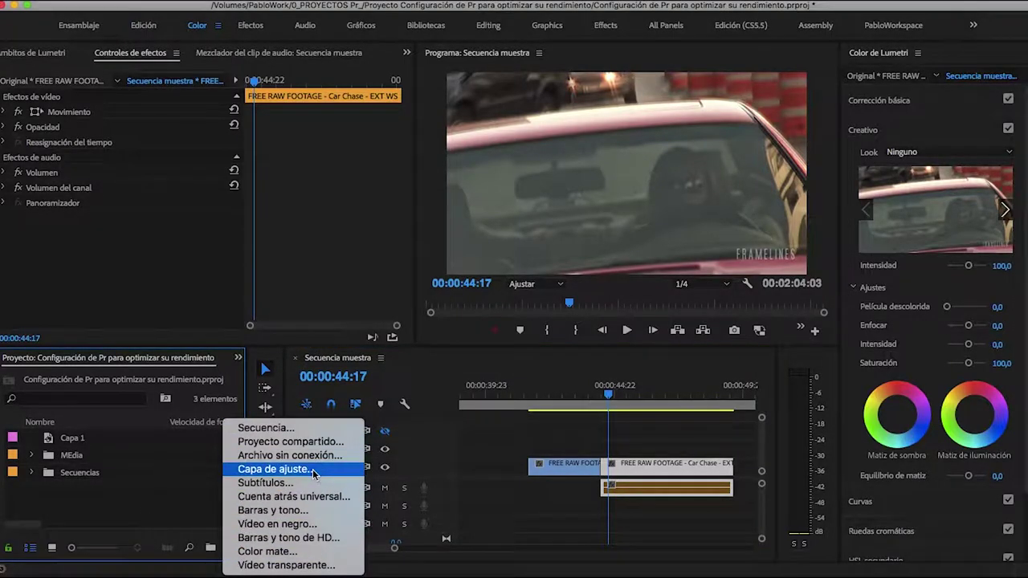
left_click(313, 475)
right_click(95, 456)
left_click(186, 397)
type("Elemento de transición")
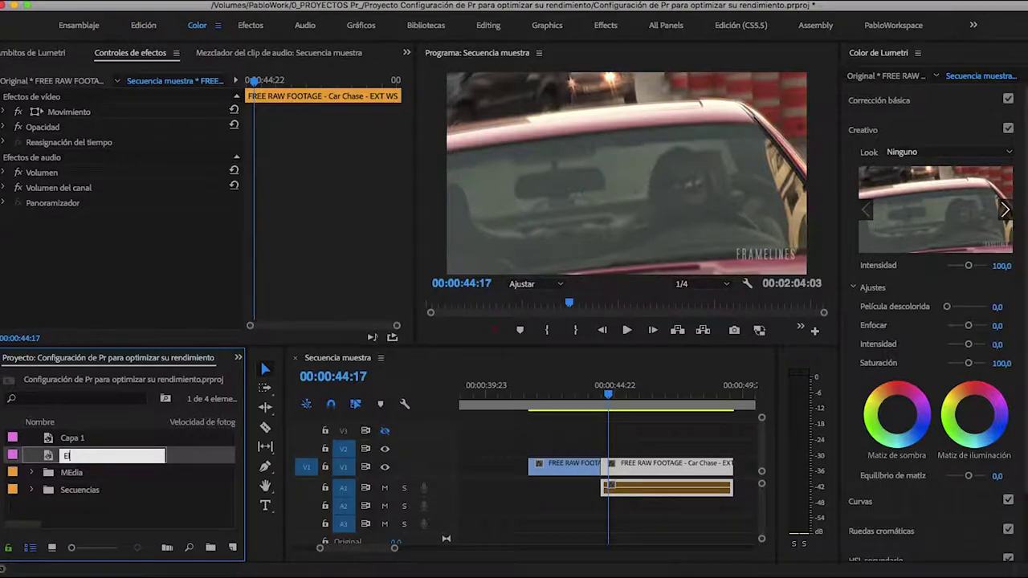
key("Return")
Place it on V2 over the cut, trim its end, and show its Opacidad controls.
left_click_drag(49, 458, 738, 439)
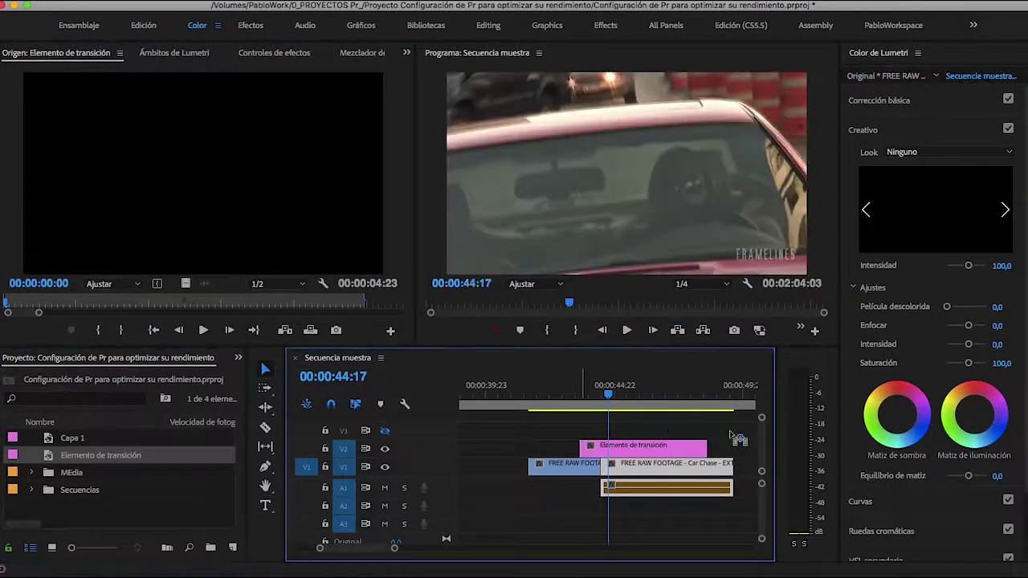
left_click_drag(706, 446, 623, 445)
key("equal")
key("equal")
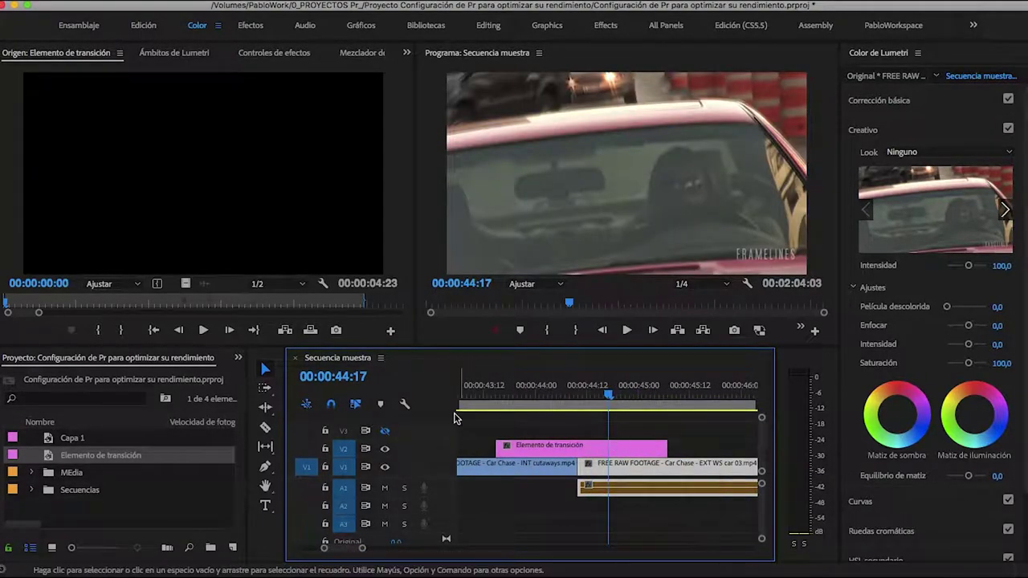
left_click(539, 449)
left_click(286, 53)
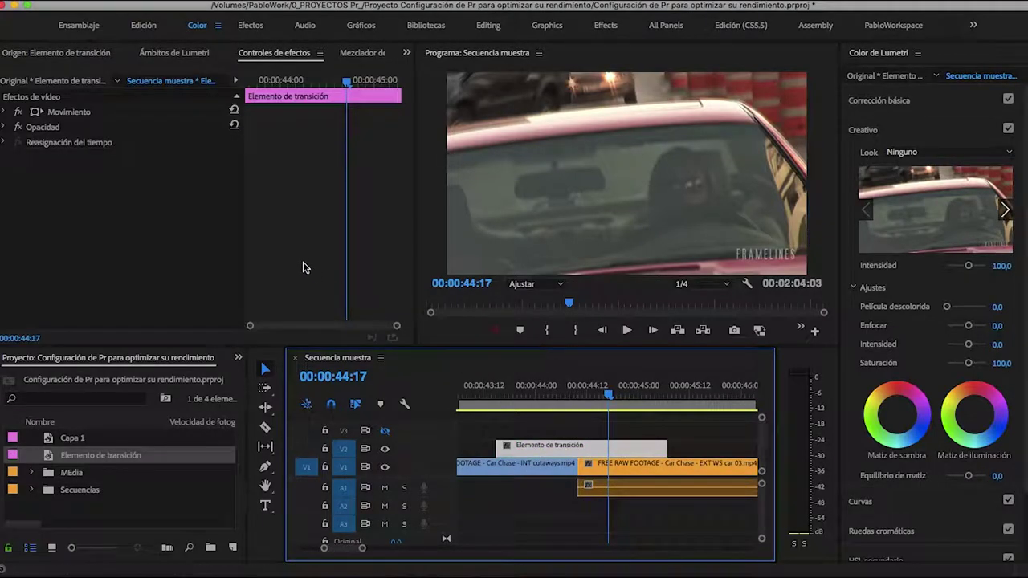
left_click(4, 127)
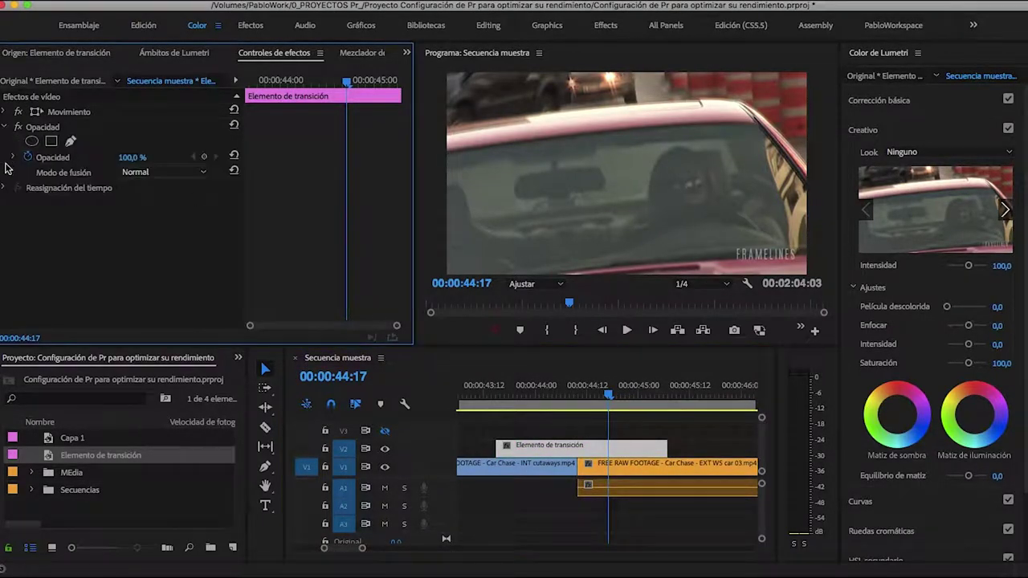
Keyframe opacity at 0% at 00:00:43:15 and 100% at 00:00:44:10.
left_click_drag(531, 392, 497, 394)
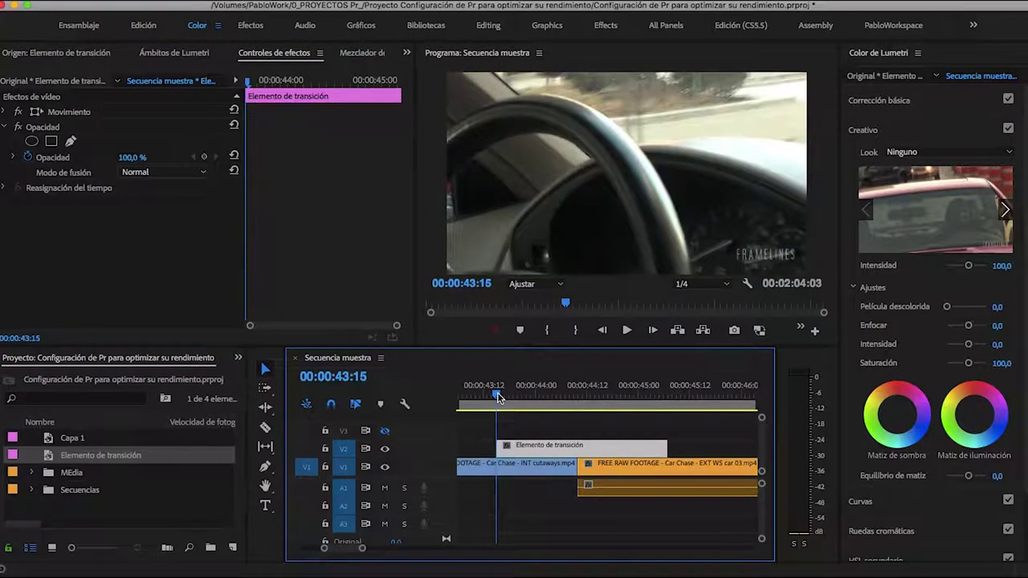
left_click(133, 157)
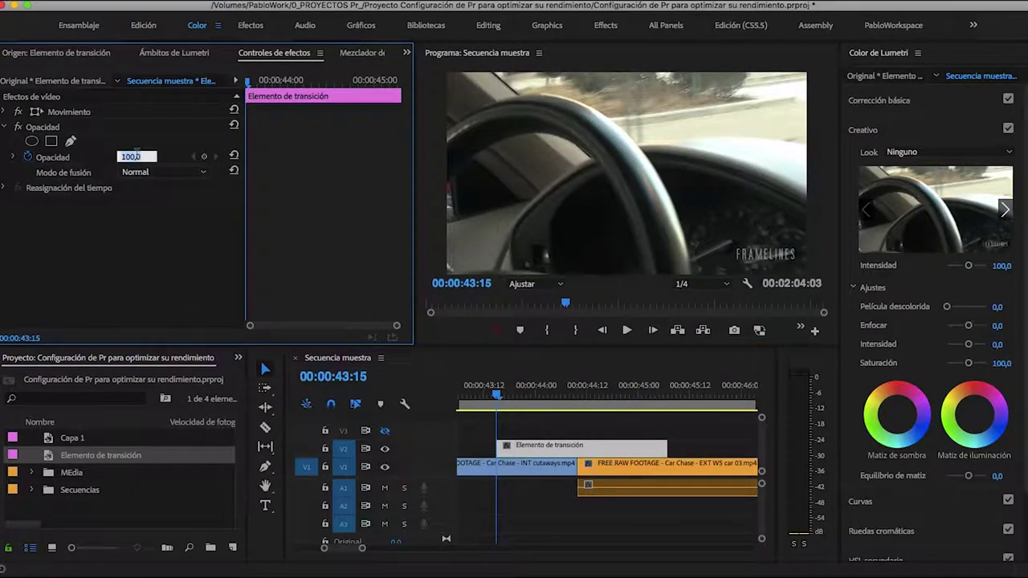
type("0")
key("Return")
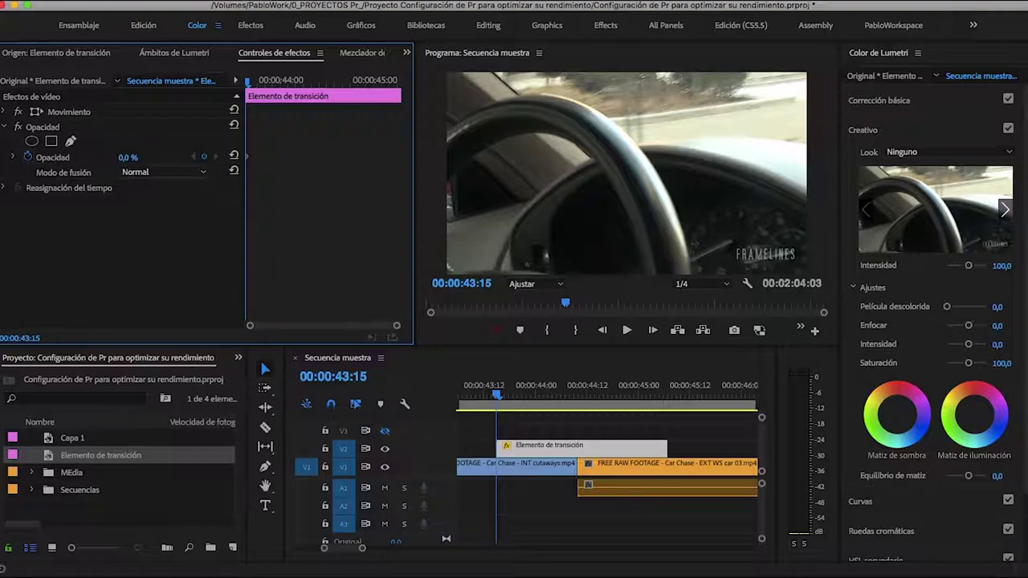
left_click(579, 396)
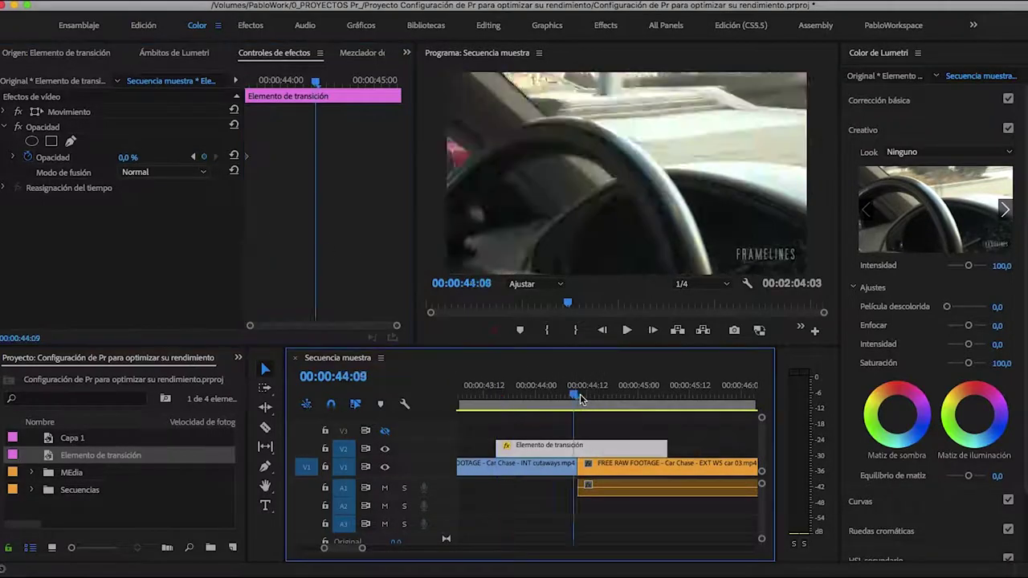
left_click(137, 156)
type("100")
key("Return")
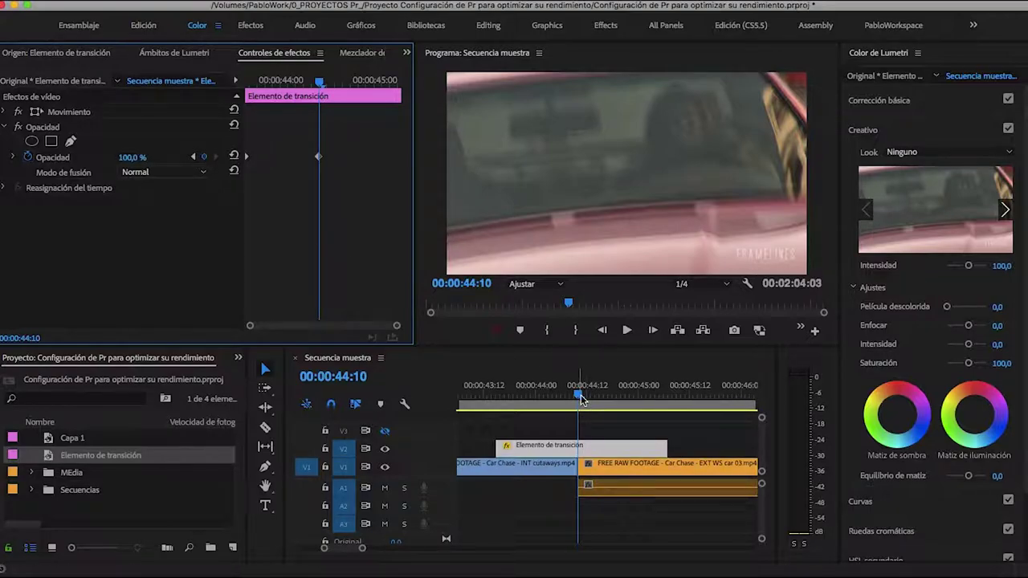
Add a closing 0% opacity keyframe at 00:00:45:07.
left_click_drag(580, 395, 672, 409)
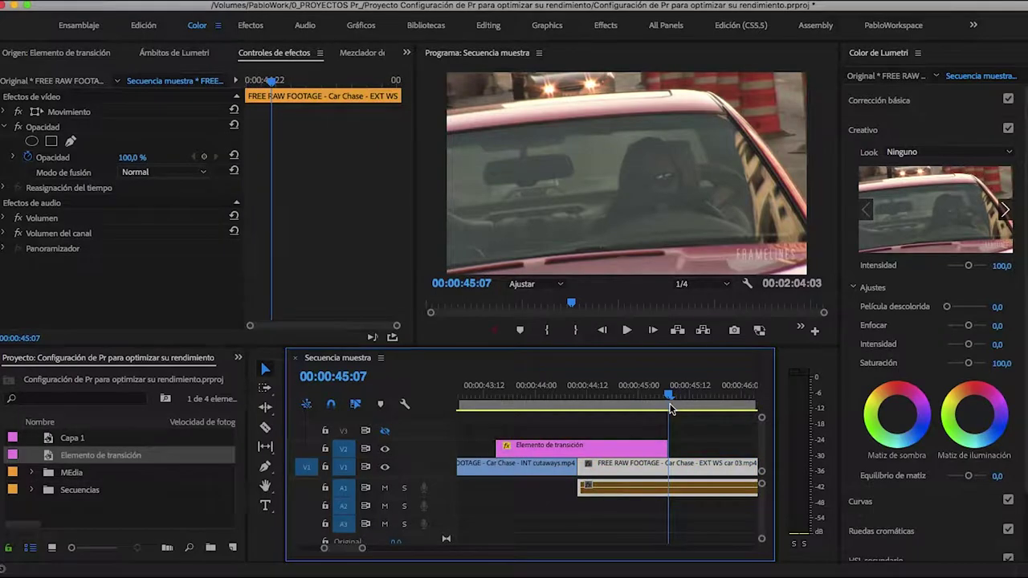
key("Down")
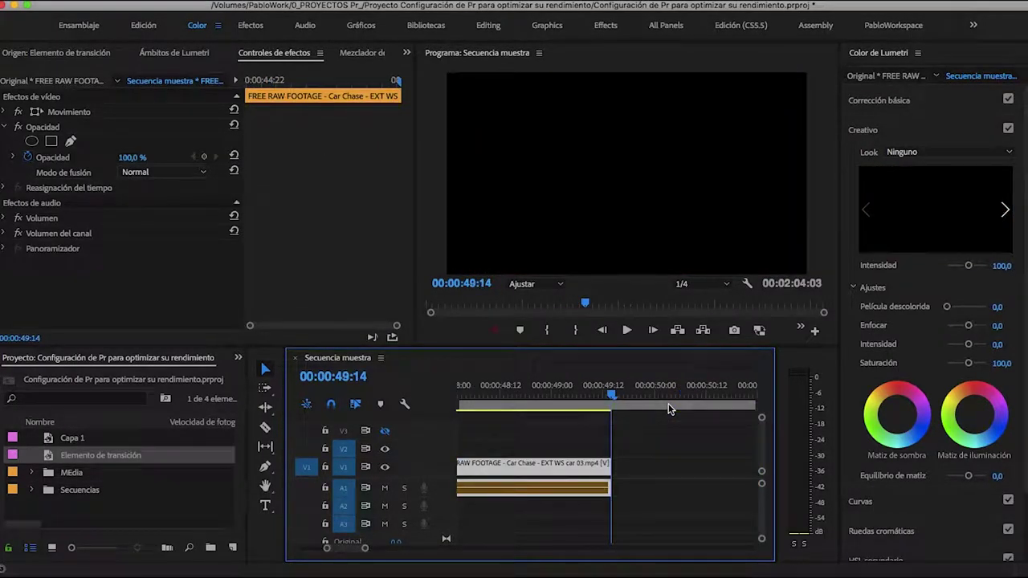
key("Up")
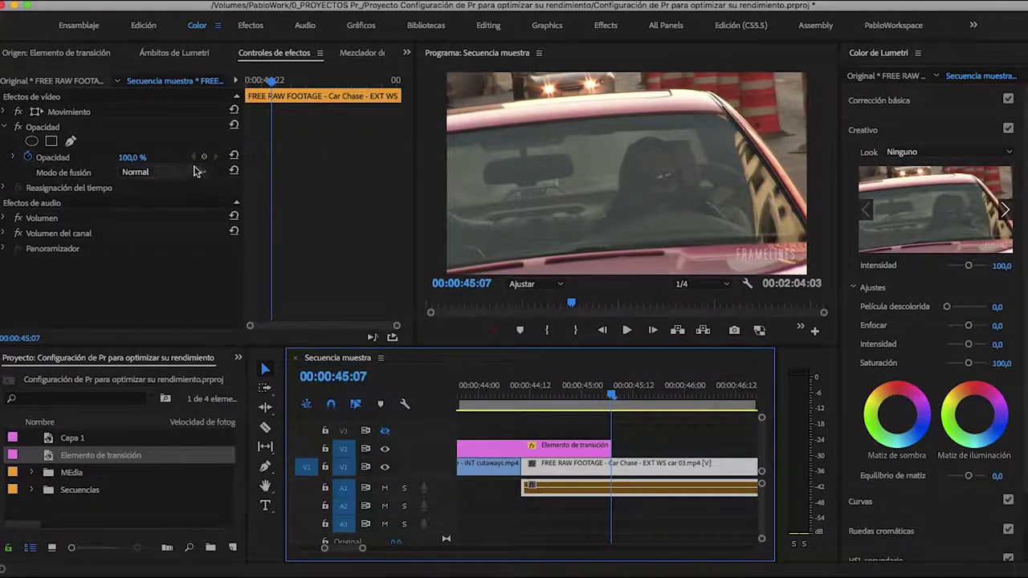
left_click(566, 444)
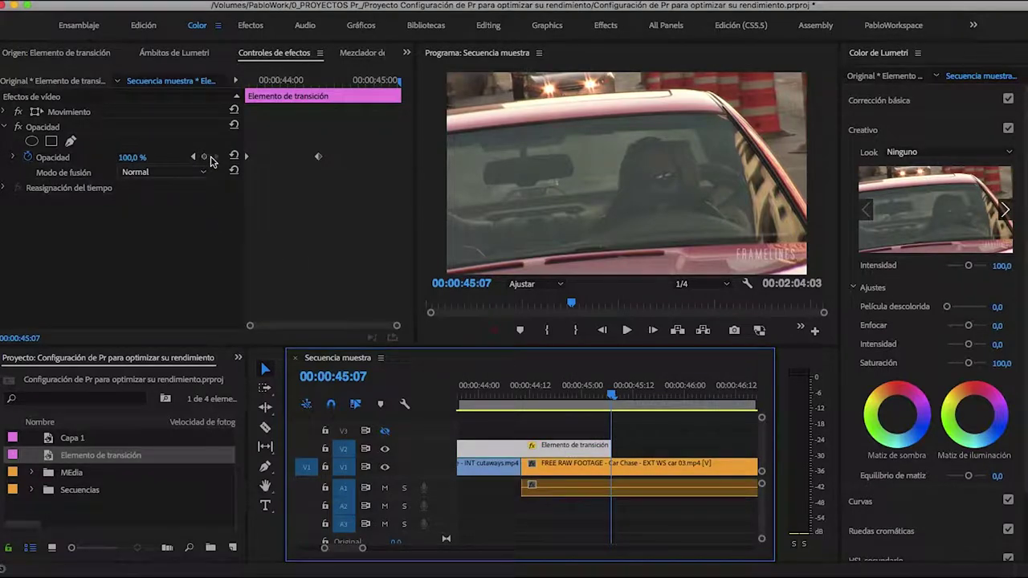
left_click(133, 157)
type("0")
key("Return")
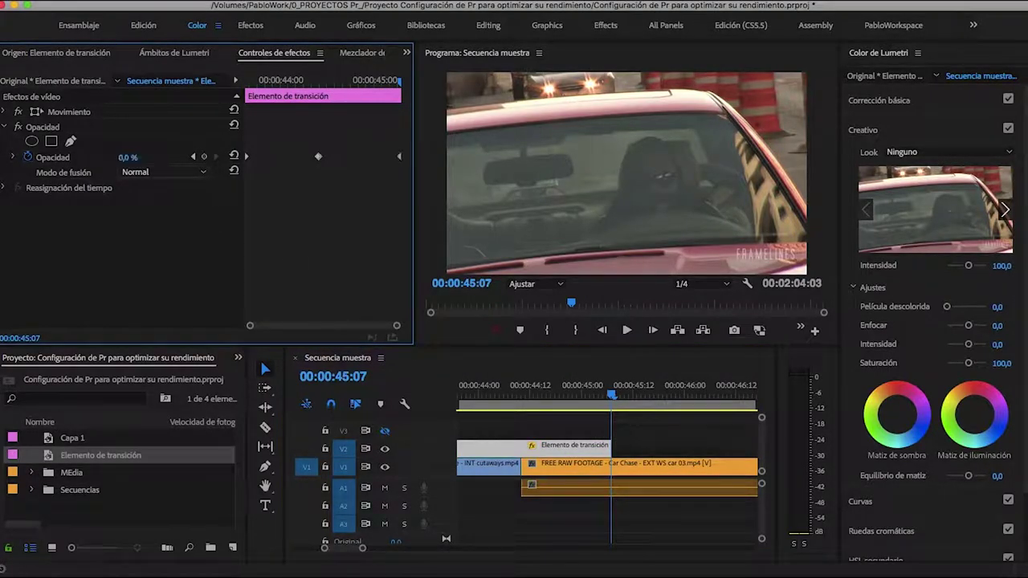
Zoom in and play back the transition to check the opacity fade.
mouse_move(470, 385)
left_mouse_down()
mouse_move(597, 385)
mouse_move(573, 385)
left_mouse_up()
key("=")
key("space")
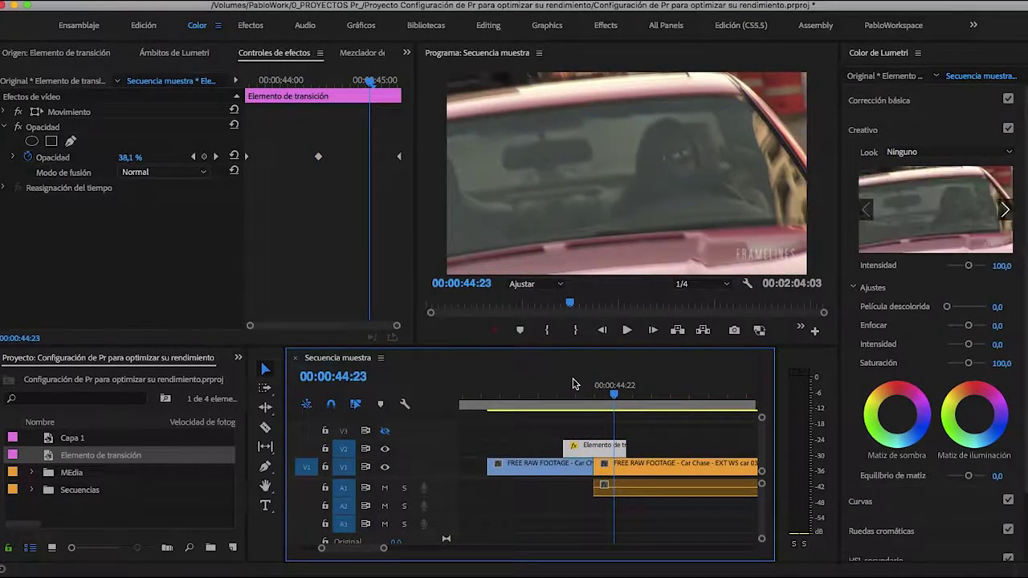
left_click_drag(614, 394, 566, 393)
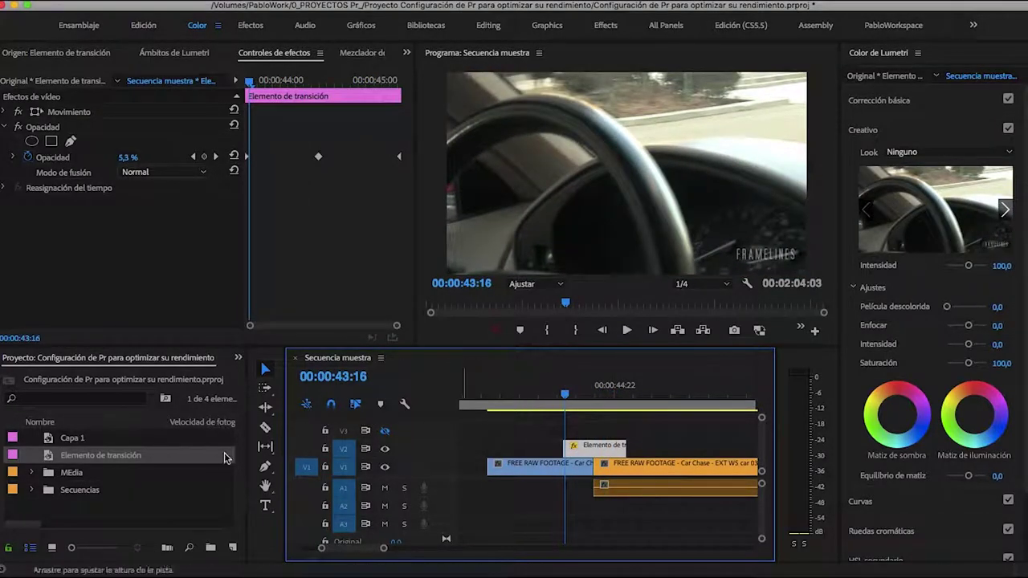
Search 'gaus' in Effects and apply Desenfoque gaussiano to Elemento de transición.
left_click(238, 357)
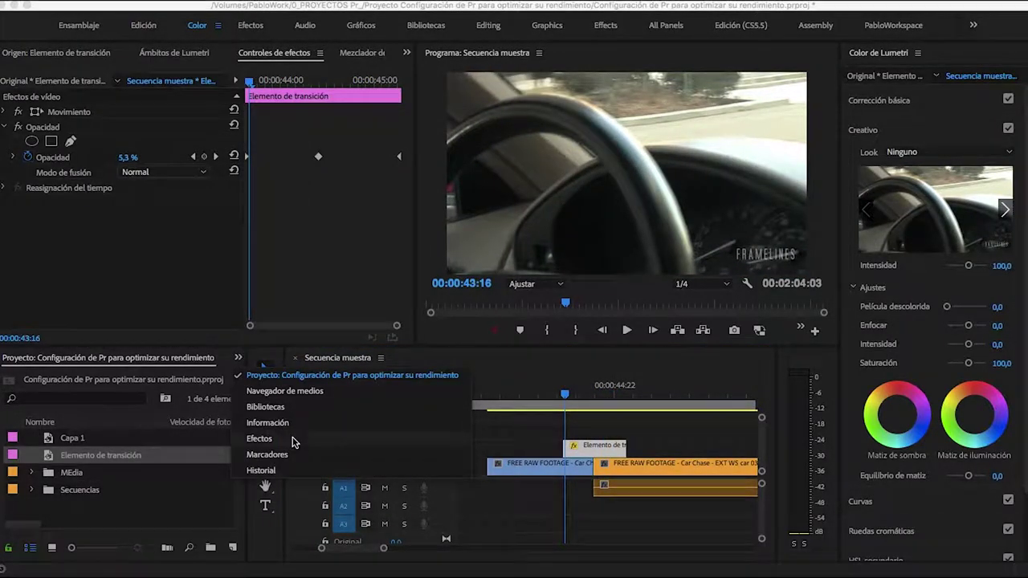
left_click(293, 442)
left_click(93, 378)
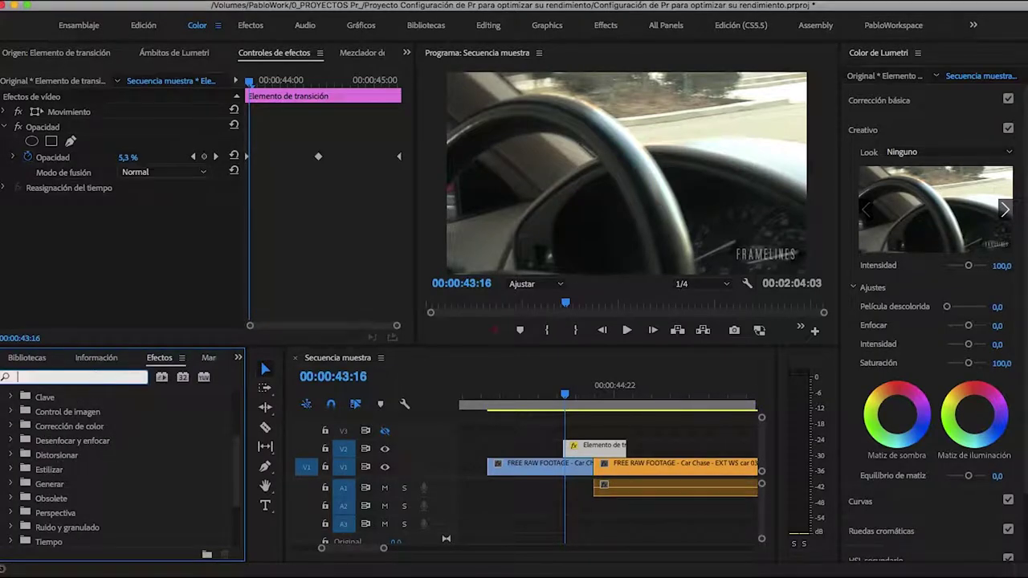
type("gaus")
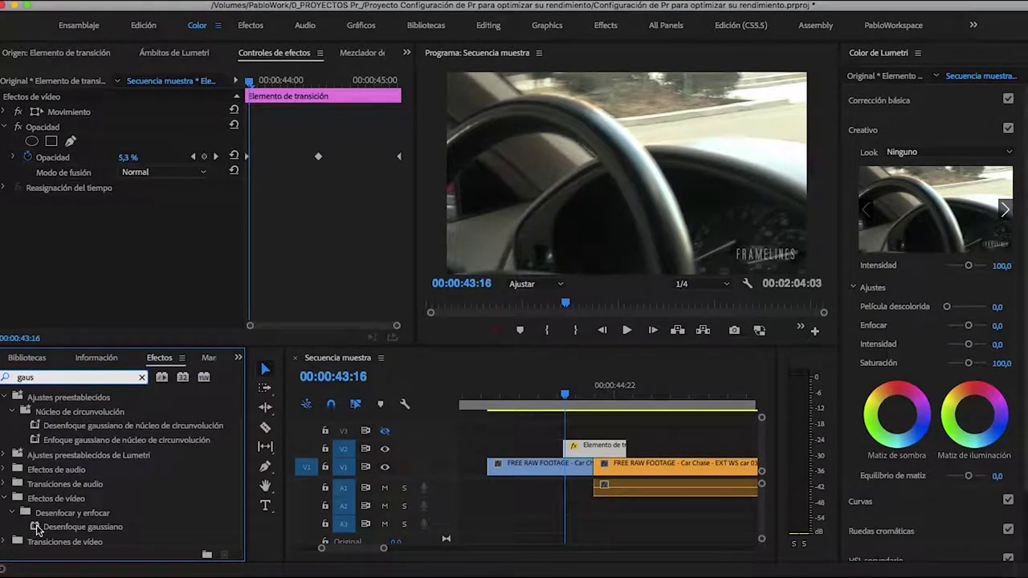
left_click_drag(37, 531, 594, 446)
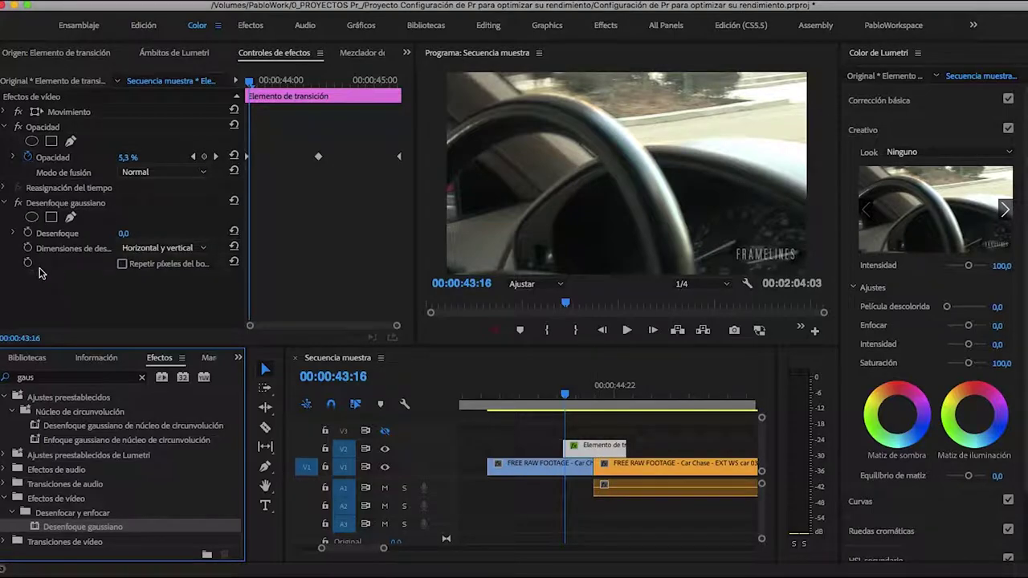
Set the blur Dimensiones to Horizontal and Desenfoque to 67.
left_click(174, 251)
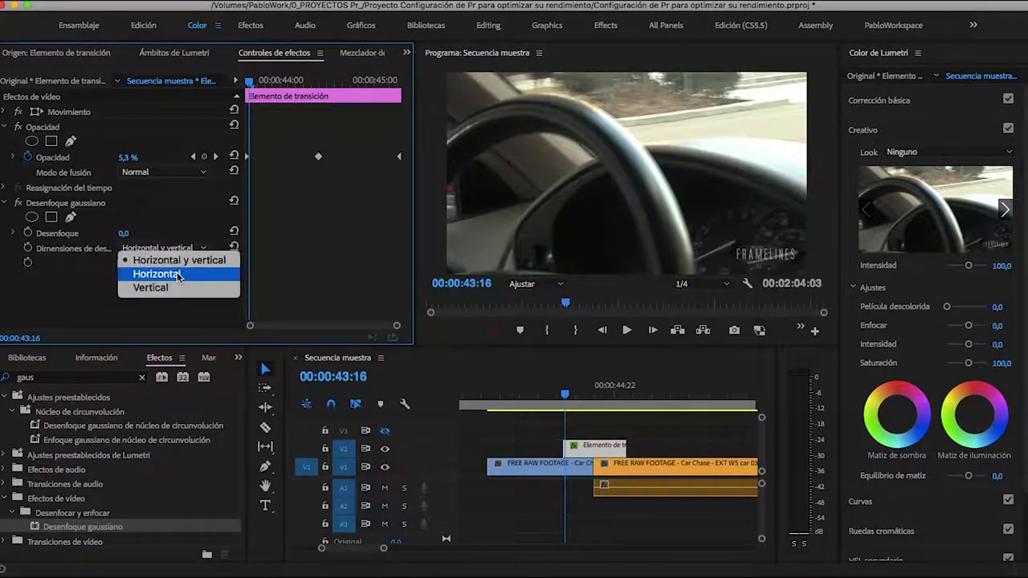
left_click(178, 277)
left_click_drag(125, 233, 153, 233)
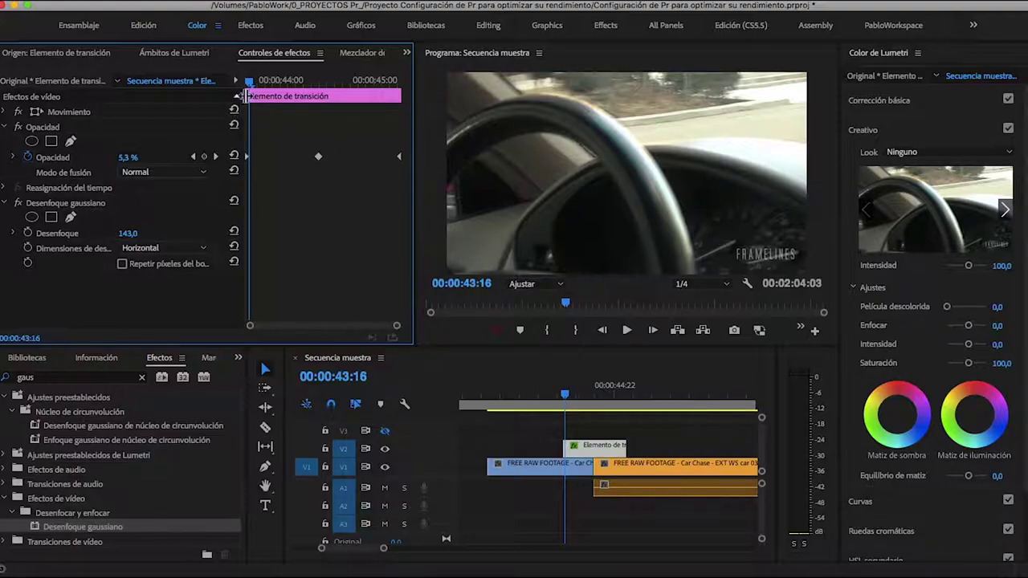
left_click_drag(249, 85, 319, 83)
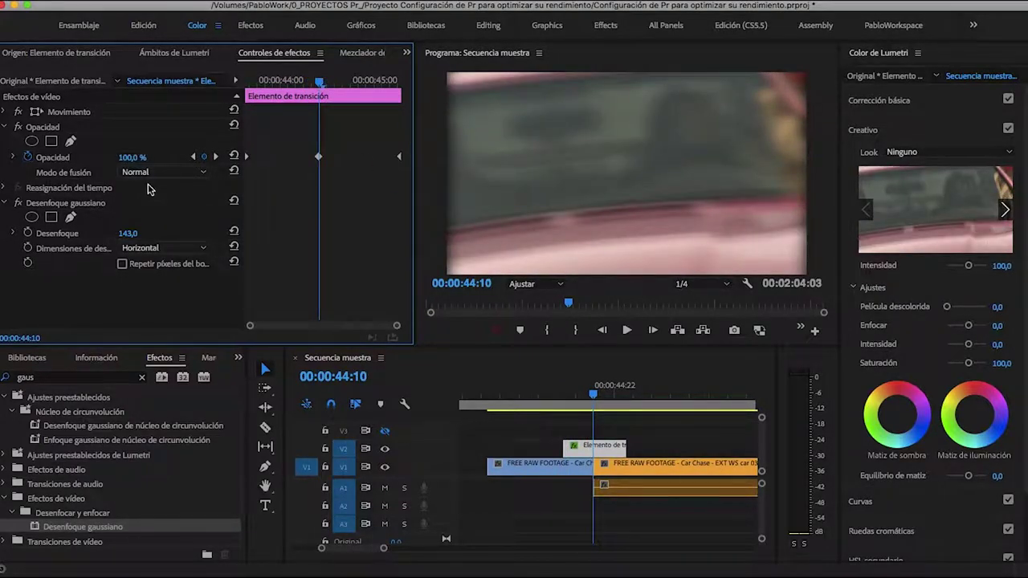
left_click_drag(130, 234, 69, 233)
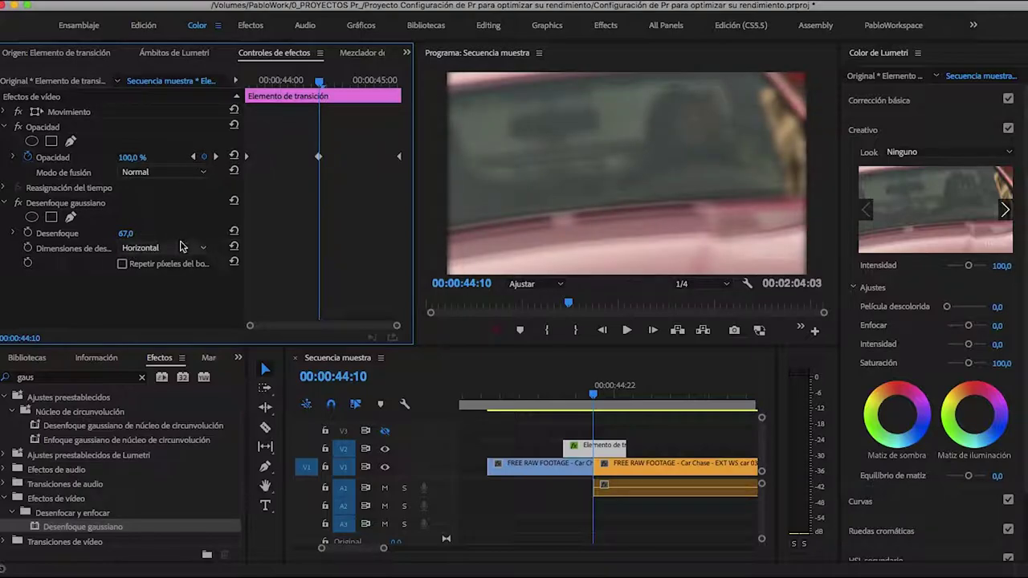
left_click(13, 412)
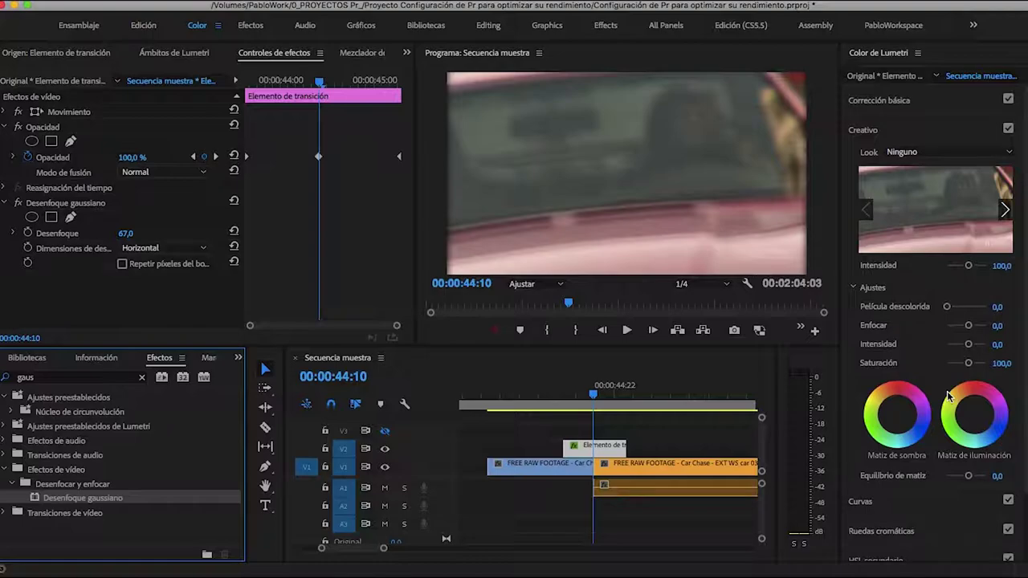
left_click(884, 129)
left_click(870, 189)
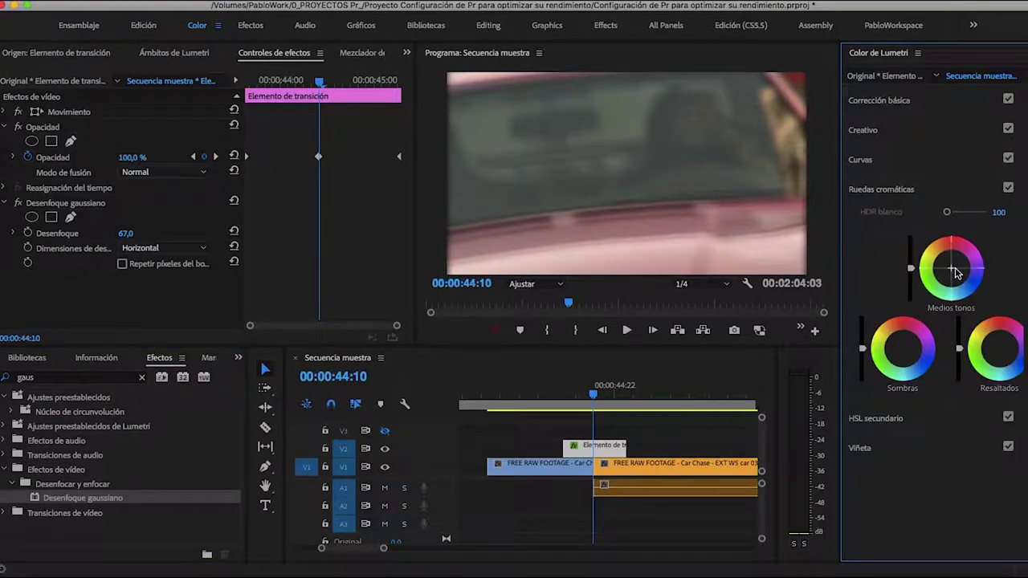
Push the Lumetri Medios tonos and Sombras wheels toward magenta, then replay the transition.
left_click_drag(951, 268, 968, 256)
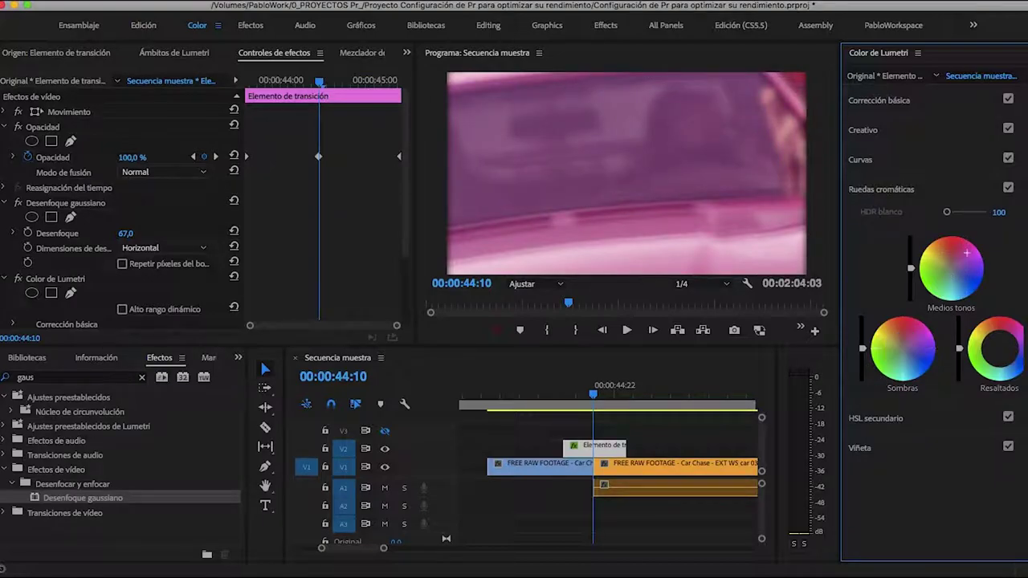
left_click_drag(903, 348, 916, 341)
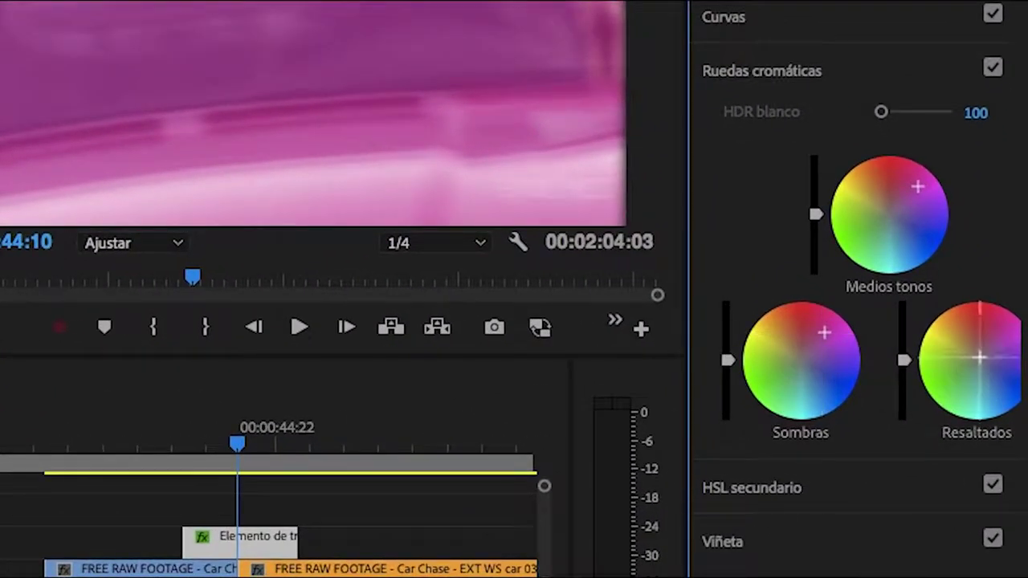
left_click(498, 393)
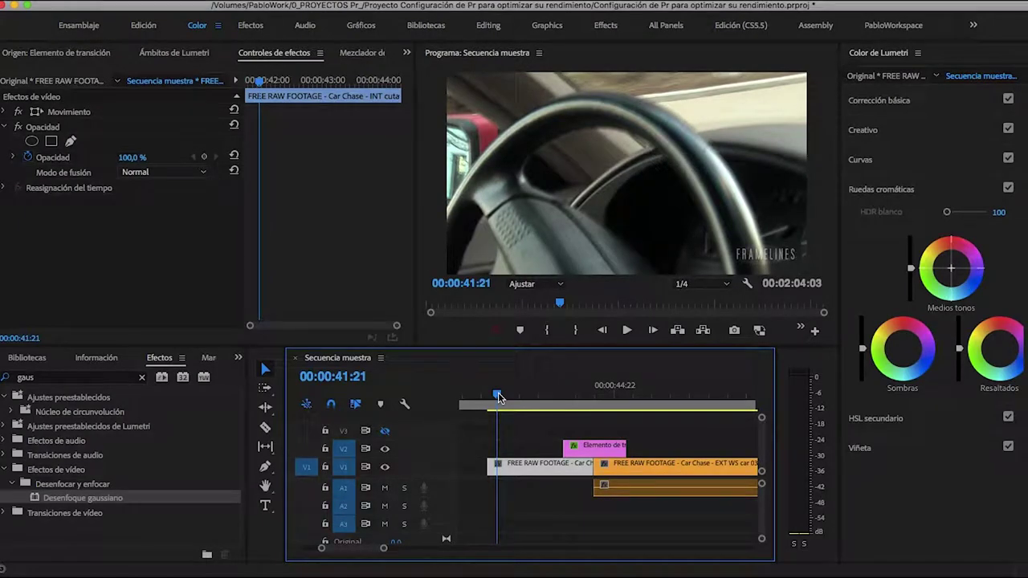
left_click(599, 452)
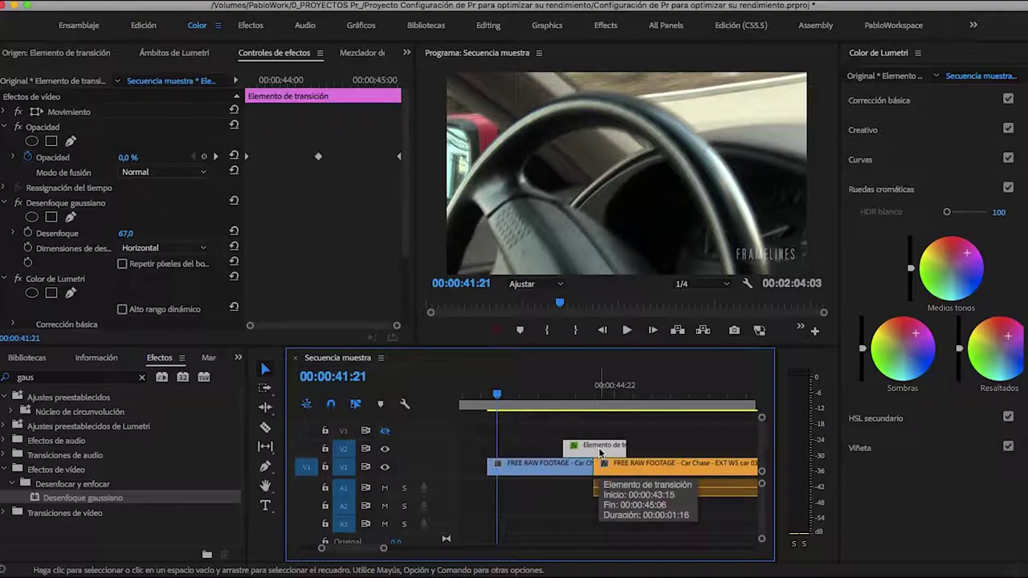
left_click(6, 204)
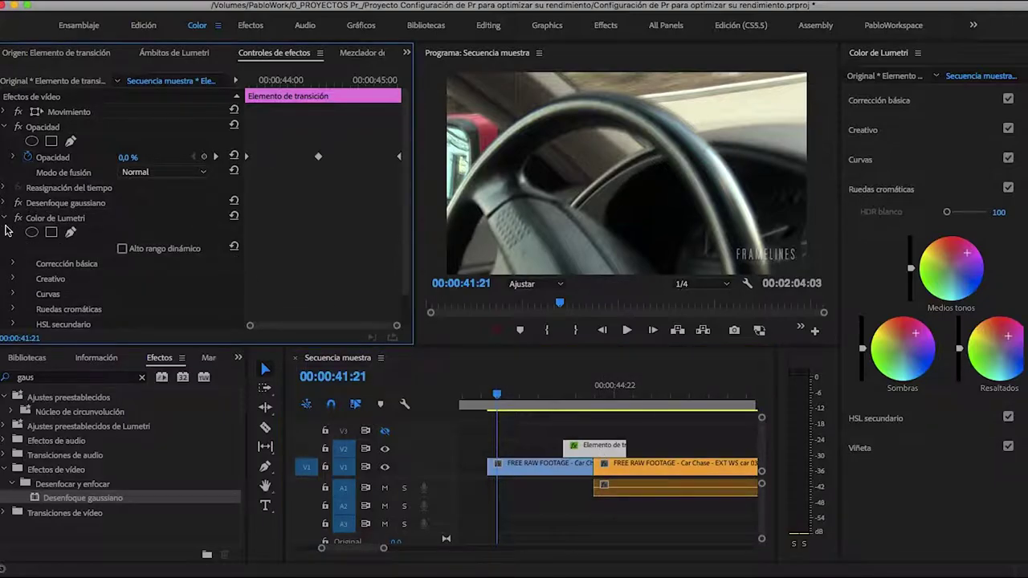
left_click(6, 219)
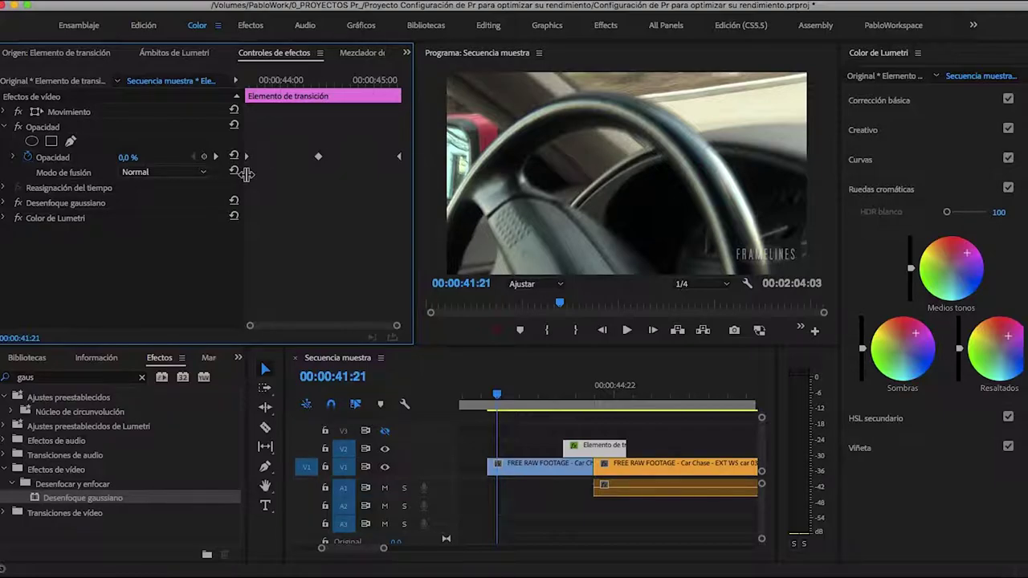
key("space")
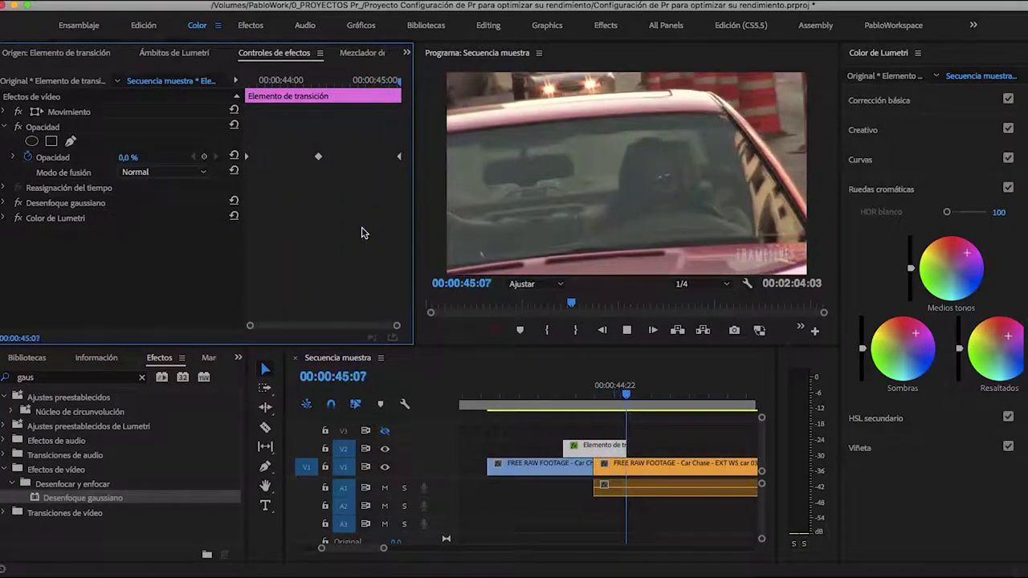
Change the Gaussian blur to Horizontal y vertical at 200 and replay the transition.
key("space")
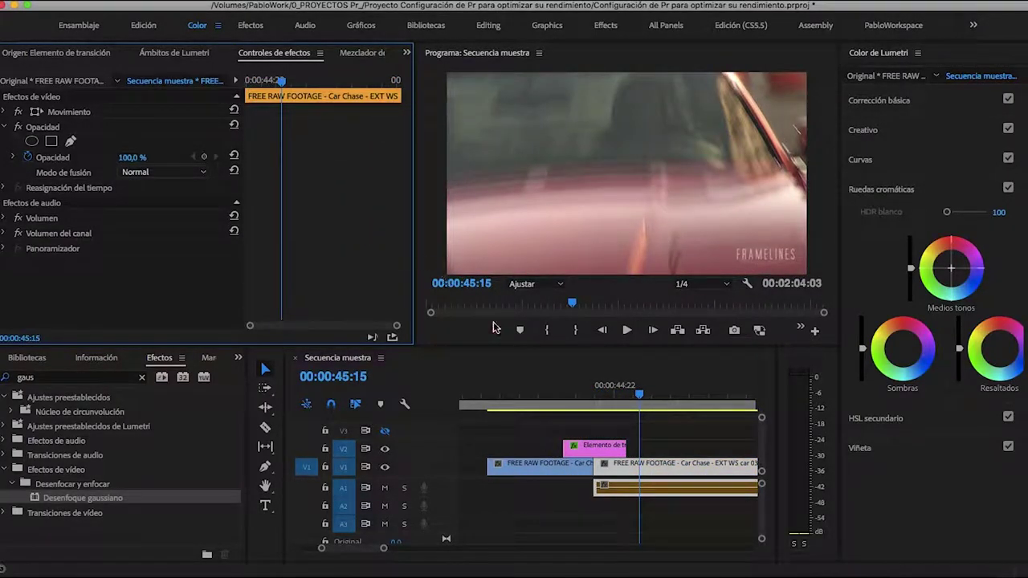
left_click(601, 447)
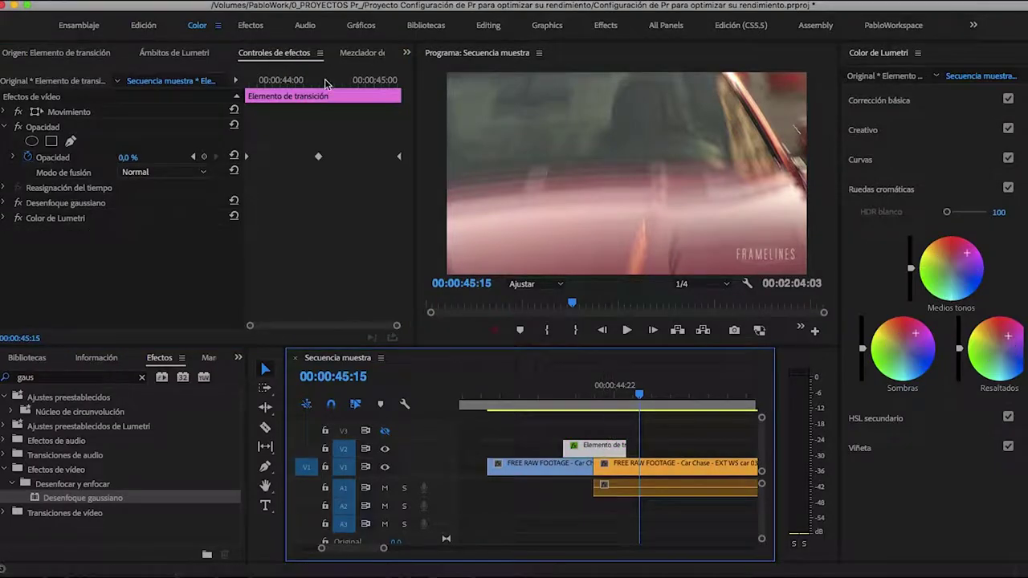
key("Up")
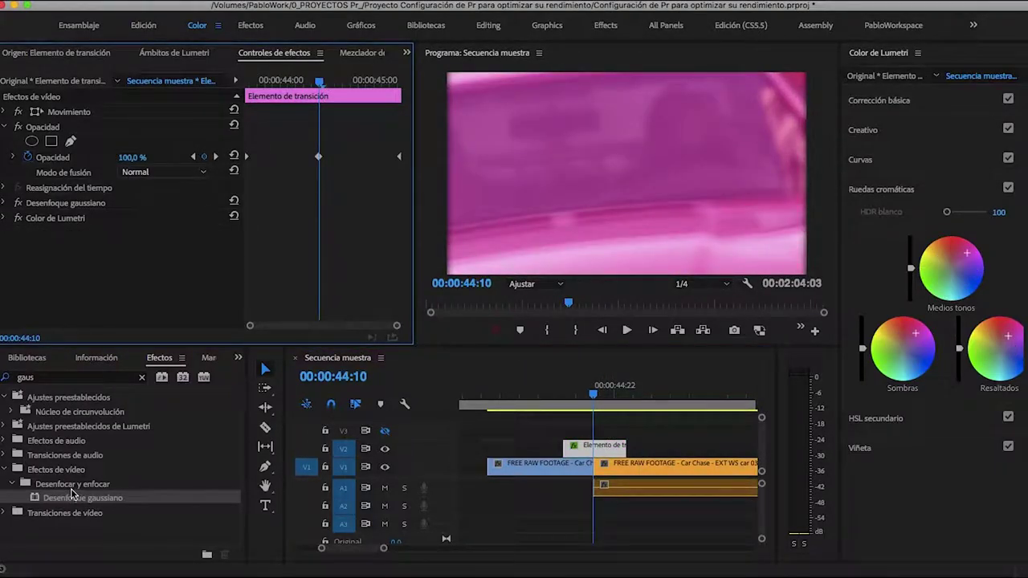
left_click(161, 248)
left_click(169, 261)
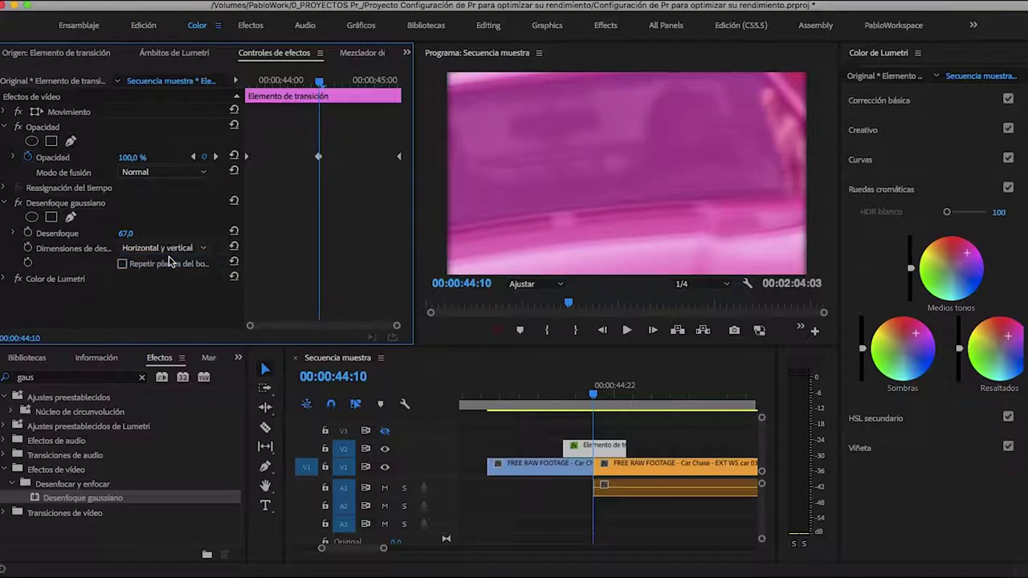
left_click(132, 232)
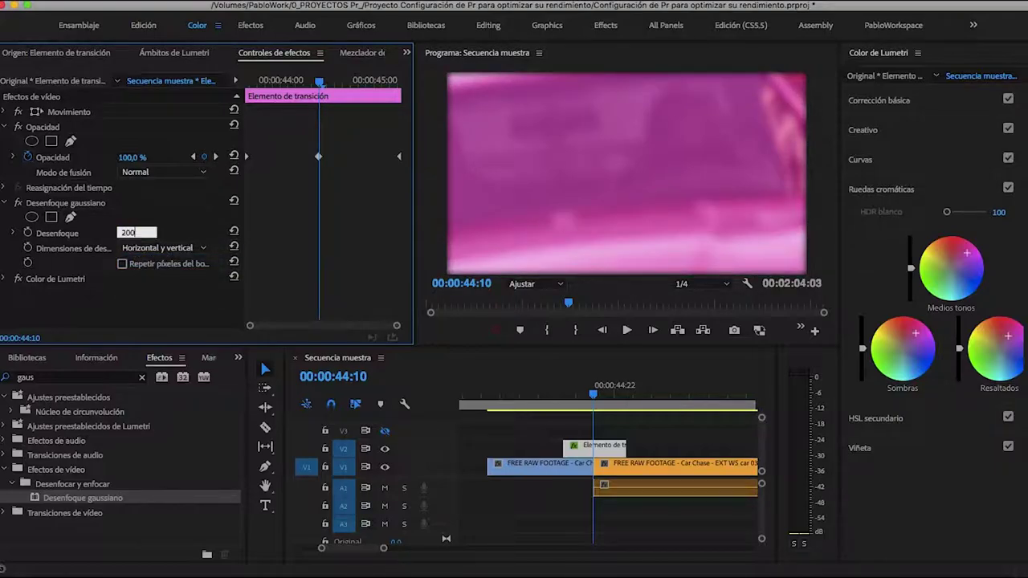
left_click_drag(593, 394, 518, 394)
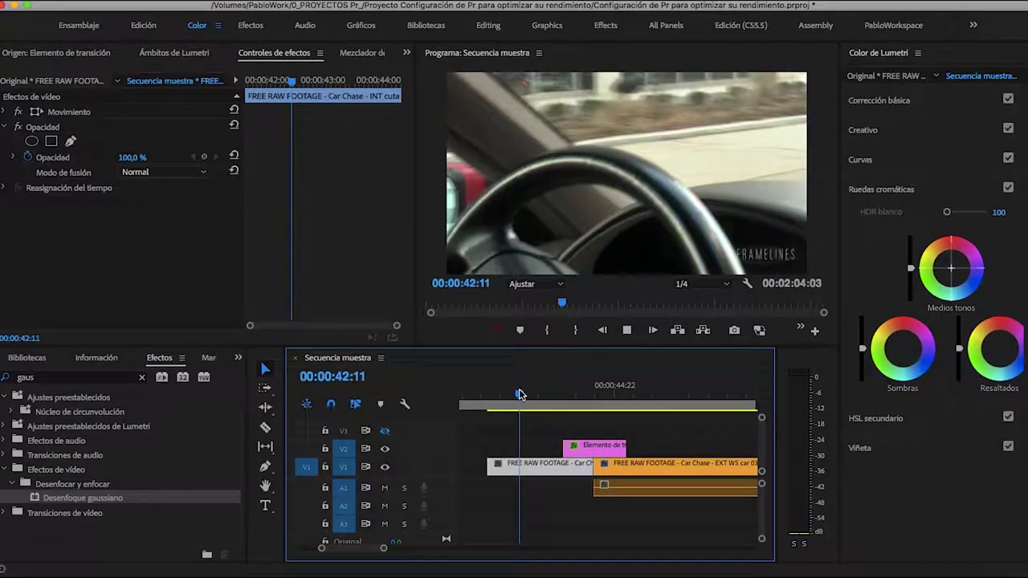
key("space")
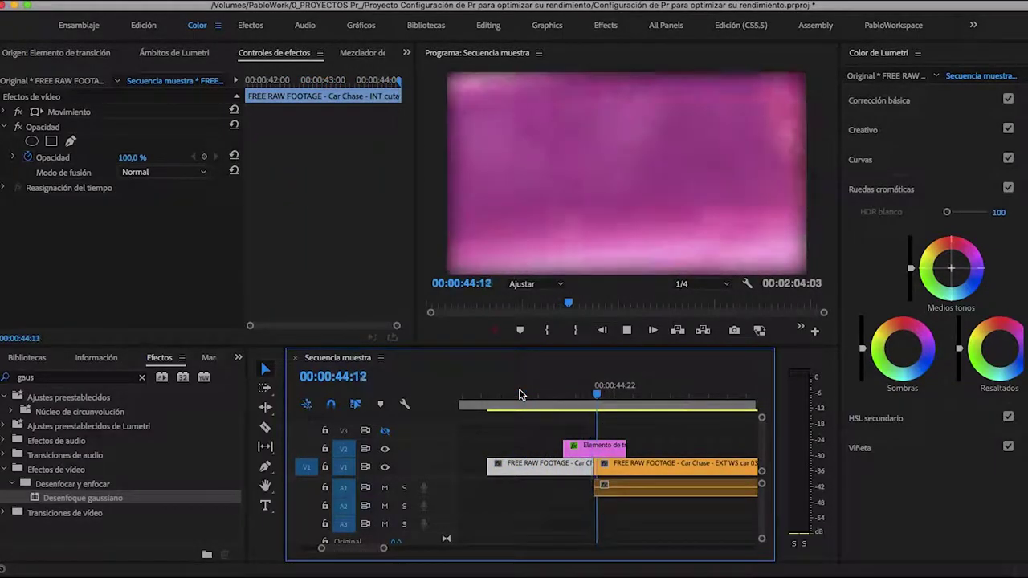
key("space")
mouse_move(585, 393)
left_mouse_down()
mouse_move(590, 380)
mouse_move(627, 380)
mouse_move(574, 363)
left_mouse_up()
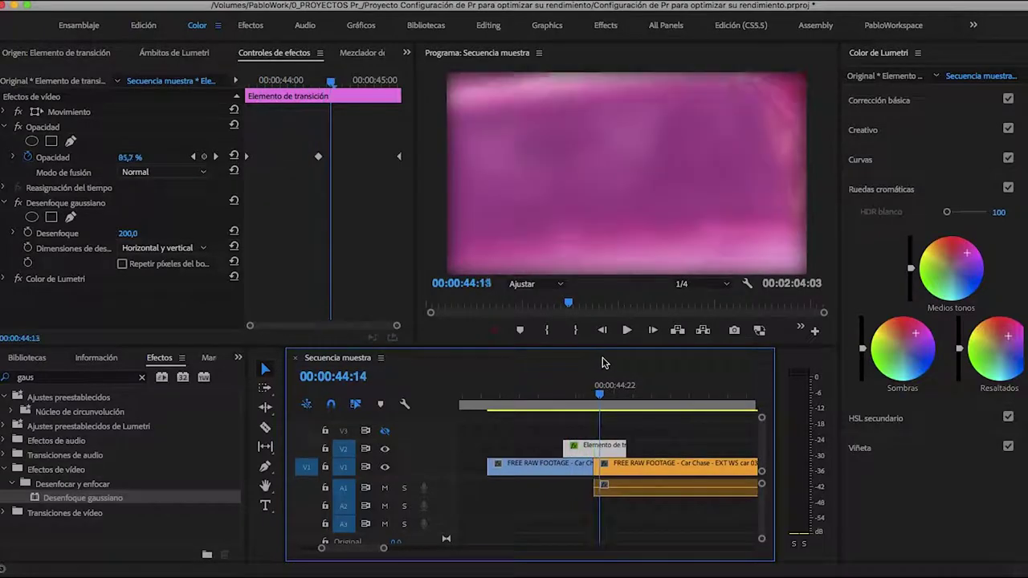